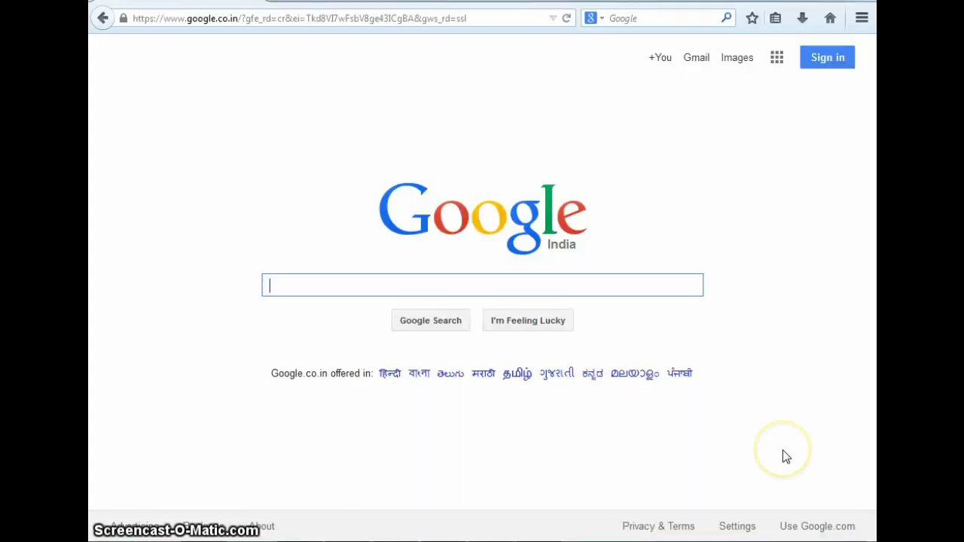
Search Google for 'Jee main 2015' and open the 'Welcome to JEE(Main) - 2015' result
{"action": "left_click", "coordinate": [366, 284]}
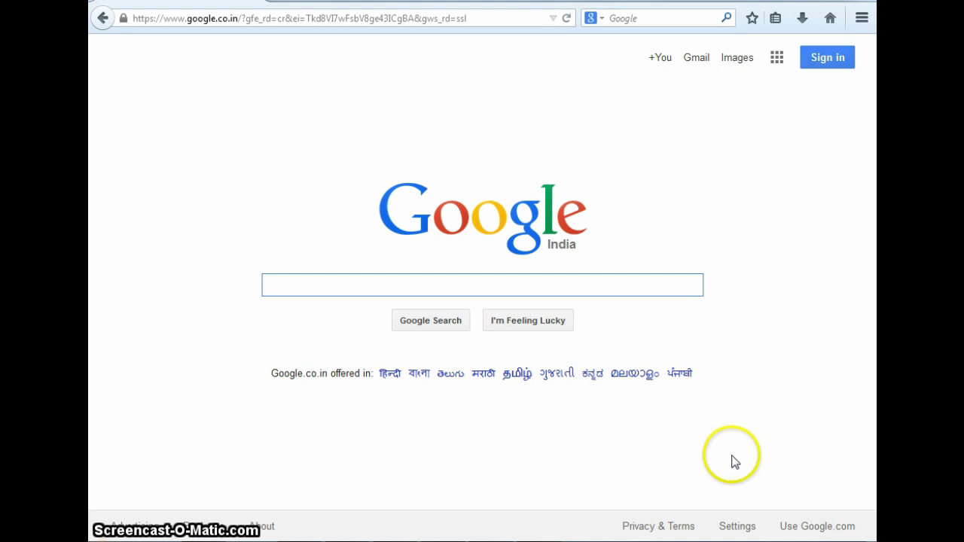
{"action": "type", "text": "Jee main 2015"}
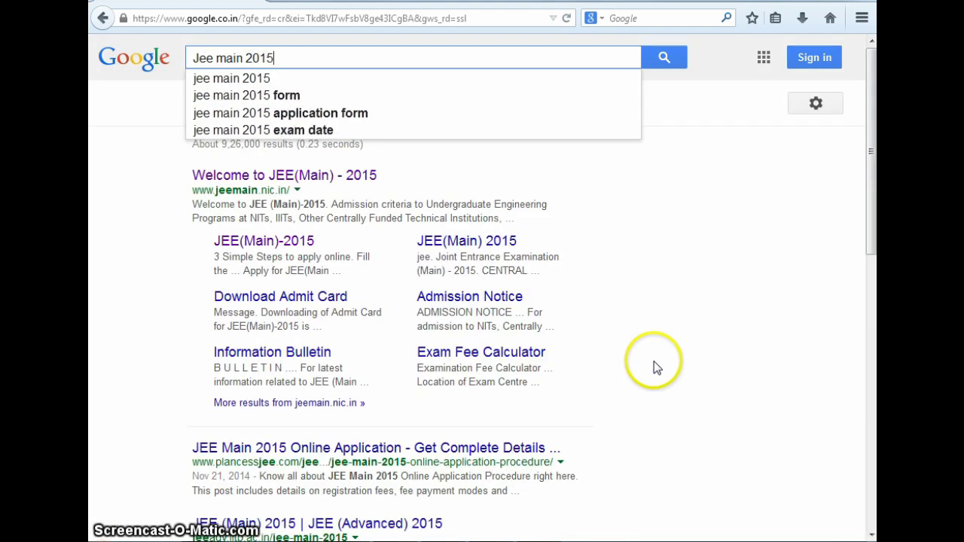
{"action": "key", "text": "Return"}
{"action": "left_click", "coordinate": [286, 175]}
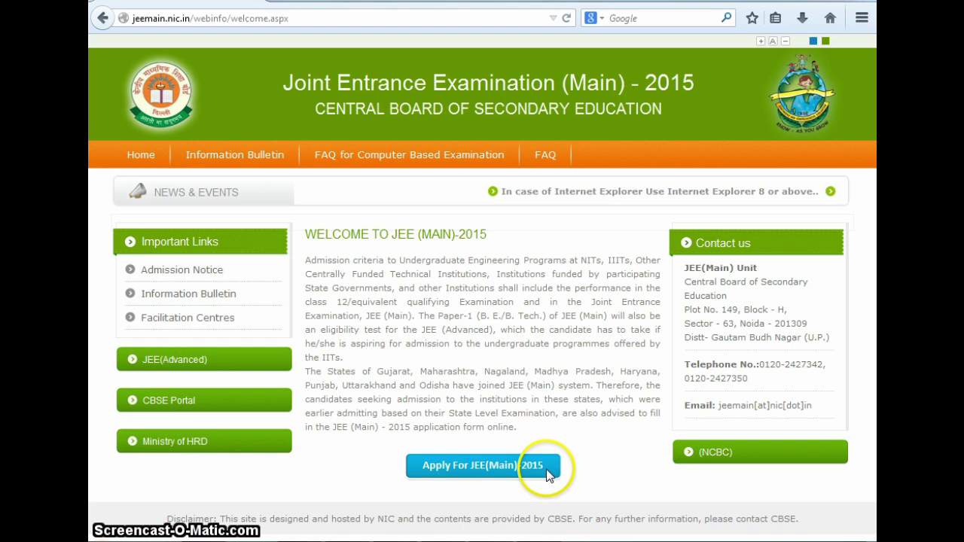
Choose 'Apply For JEE(Main) 2015' to reach the candidate login page
{"action": "left_click", "coordinate": [475, 465]}
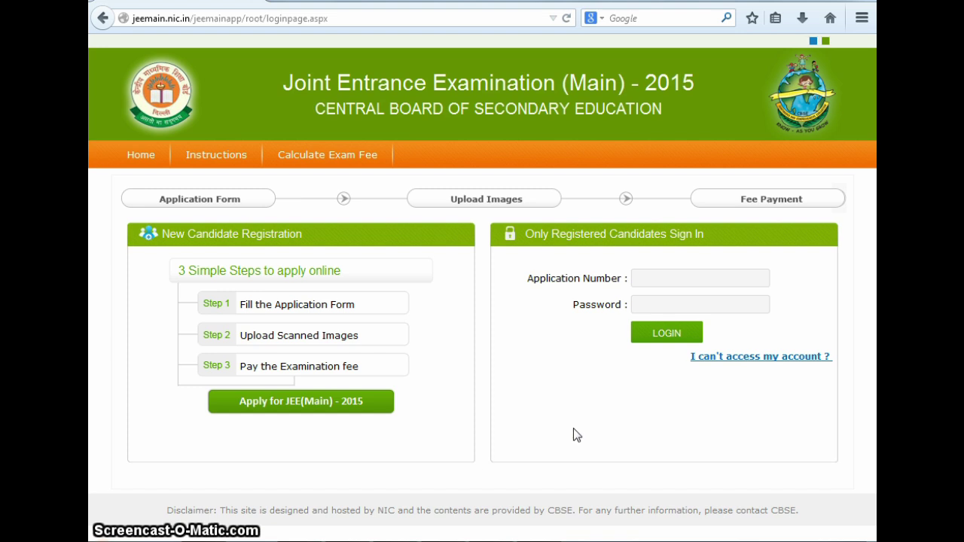
Start a new registration, tick the Information Bulletin acknowledgement, and proceed to apply online
{"action": "left_click", "coordinate": [280, 404]}
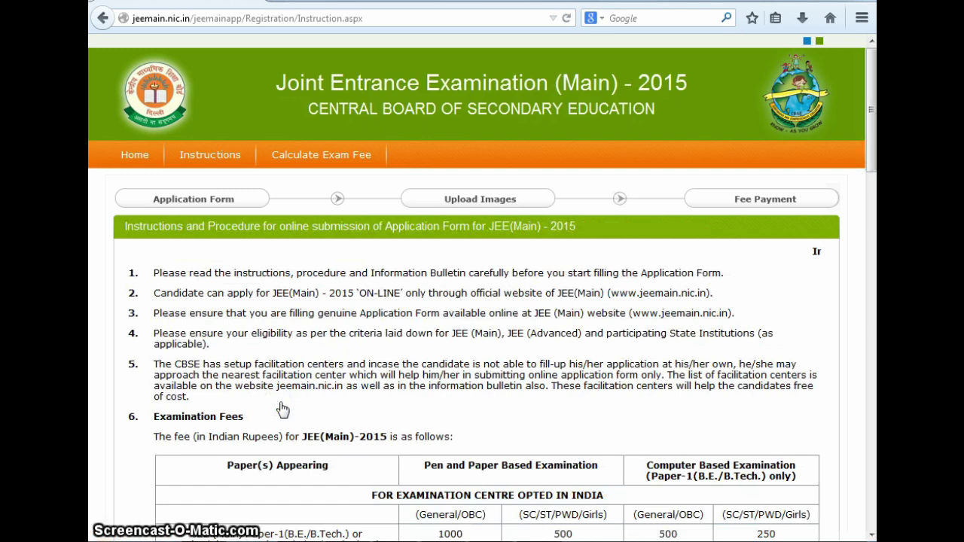
{"action": "scroll", "coordinate": [855, 335], "scroll_direction": "down", "scroll_amount": 2}
{"action": "scroll", "coordinate": [855, 335], "scroll_direction": "down", "scroll_amount": 8}
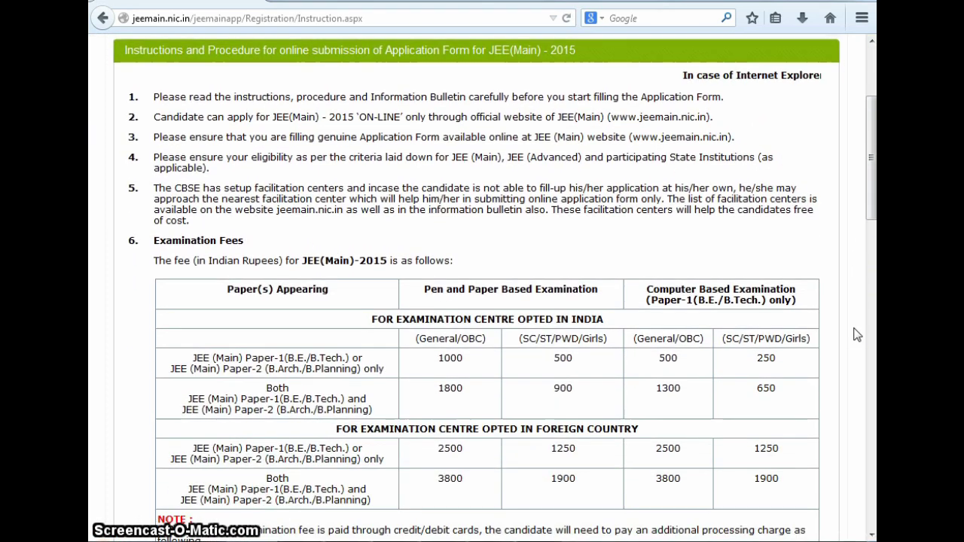
{"action": "scroll", "coordinate": [855, 335], "scroll_direction": "down", "scroll_amount": 7}
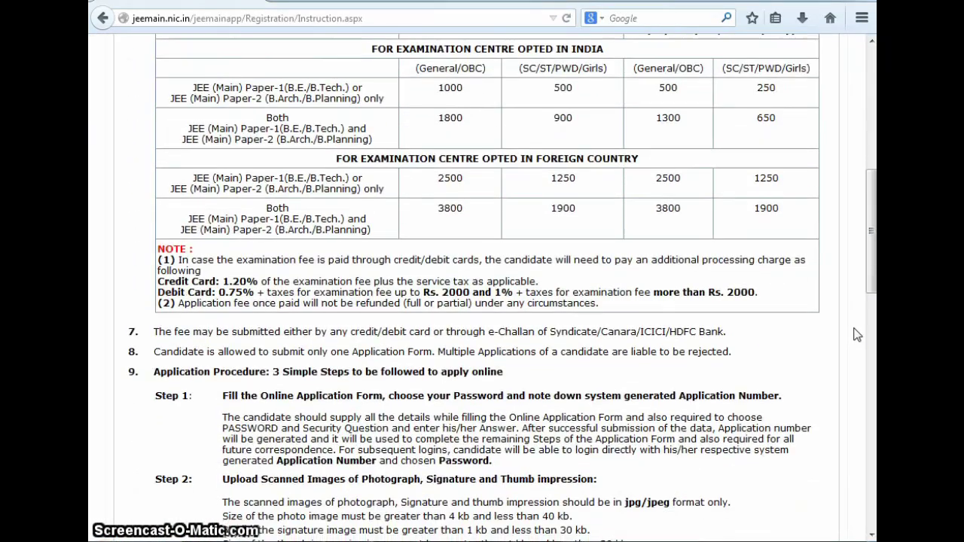
{"action": "scroll", "coordinate": [855, 335], "scroll_direction": "down", "scroll_amount": 13}
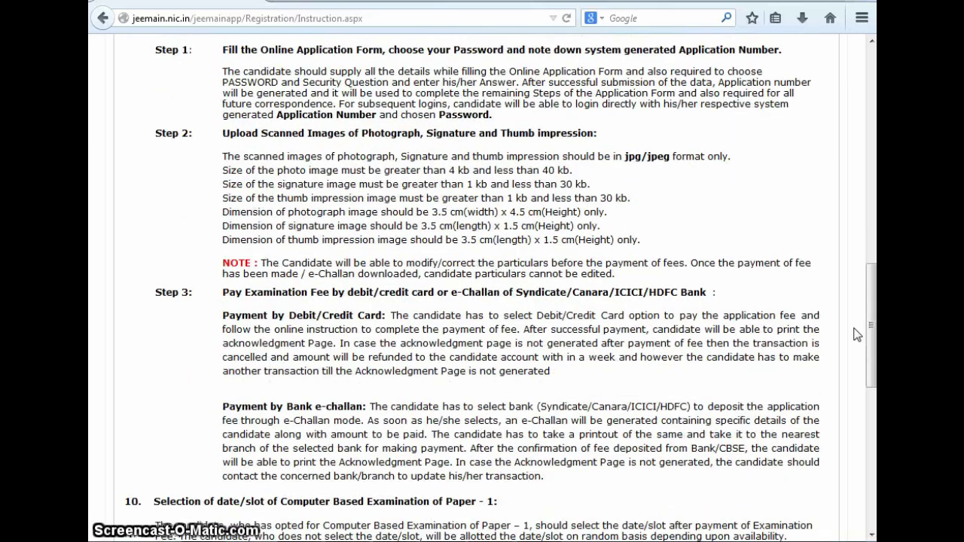
{"action": "scroll", "coordinate": [855, 336], "scroll_direction": "down", "scroll_amount": 2}
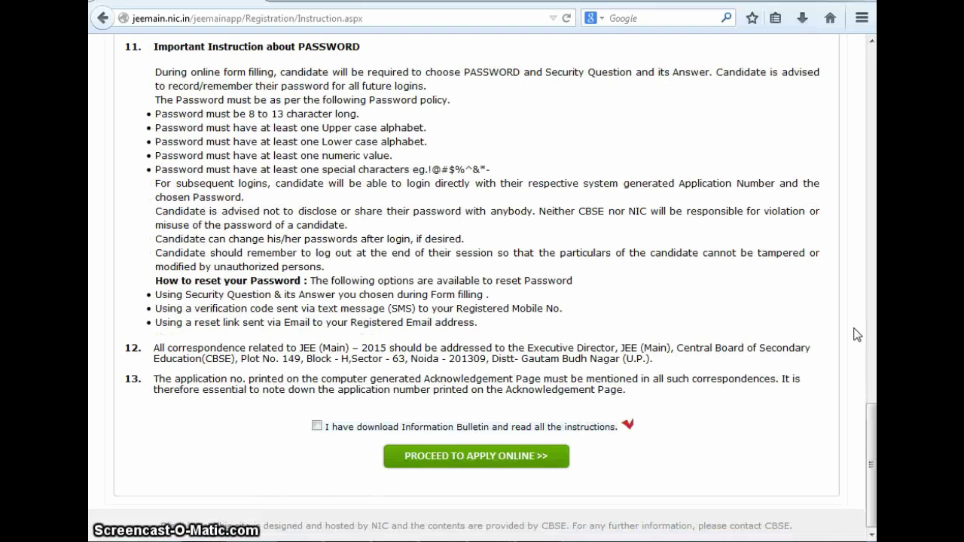
{"action": "left_click", "coordinate": [317, 426]}
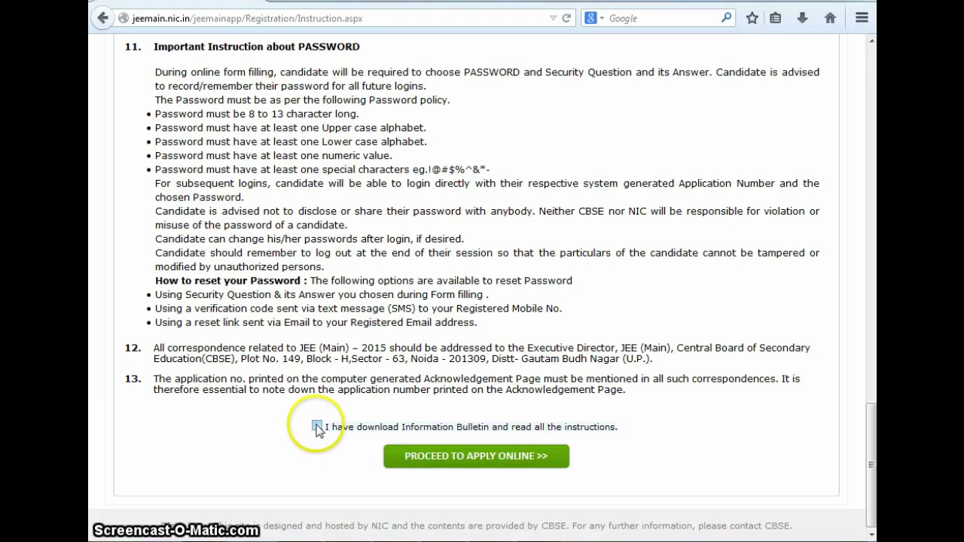
{"action": "left_click", "coordinate": [468, 458]}
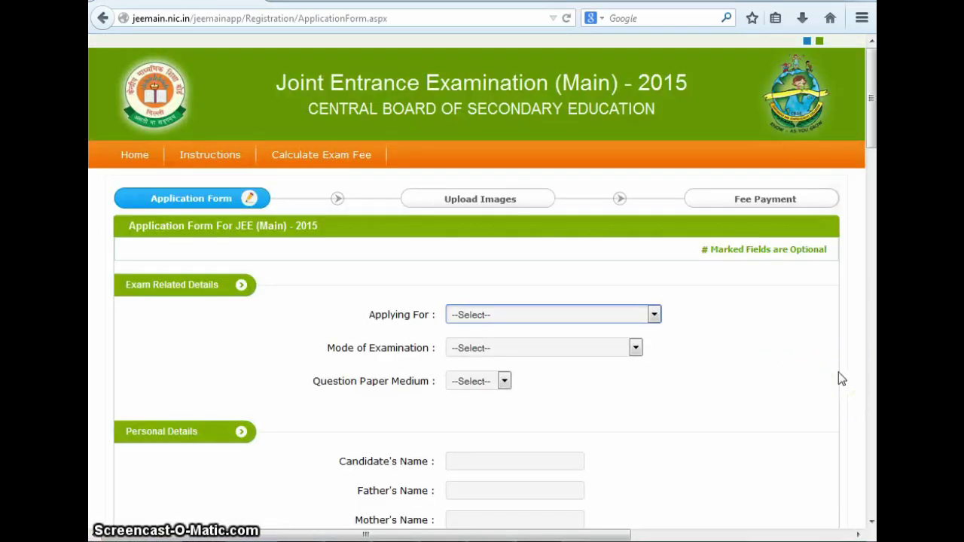
Bring up the list of papers in the Applying For dropdown
{"action": "scroll", "coordinate": [838, 379], "scroll_direction": "down", "scroll_amount": 4}
{"action": "scroll", "coordinate": [838, 372], "scroll_direction": "down", "scroll_amount": 13}
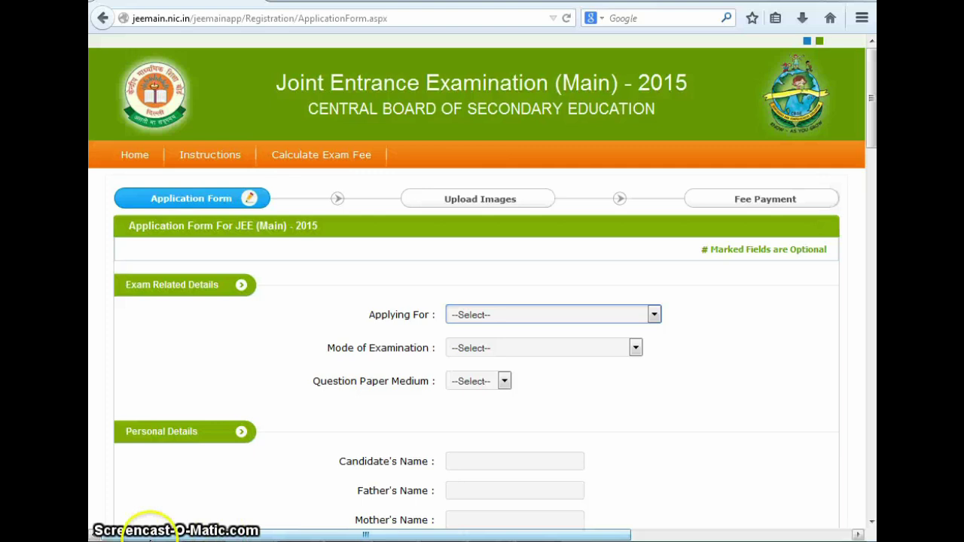
{"action": "left_click", "coordinate": [654, 314]}
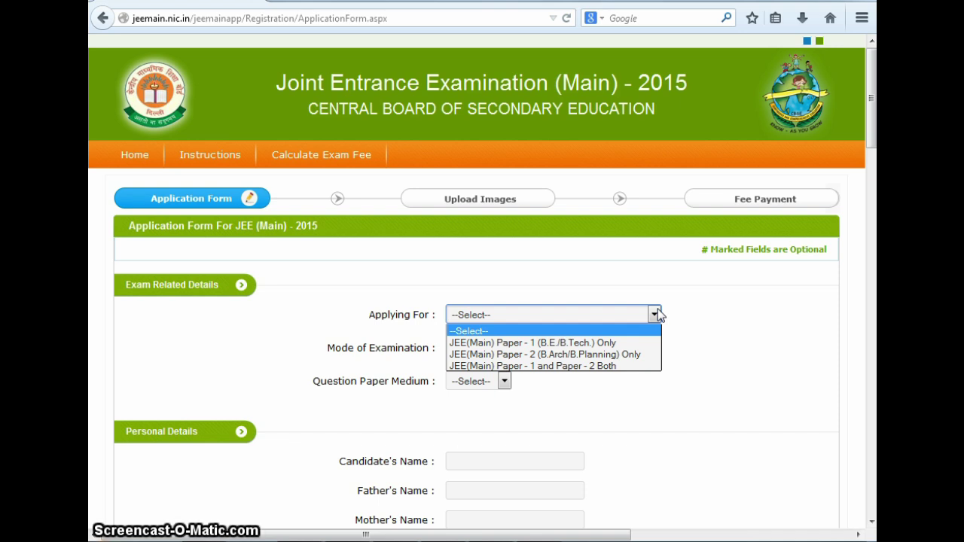
Choose Paper 1 (B.E./B.Tech.) only with the COMPUTER BASED EXAMINATION mode
{"action": "left_click", "coordinate": [614, 343]}
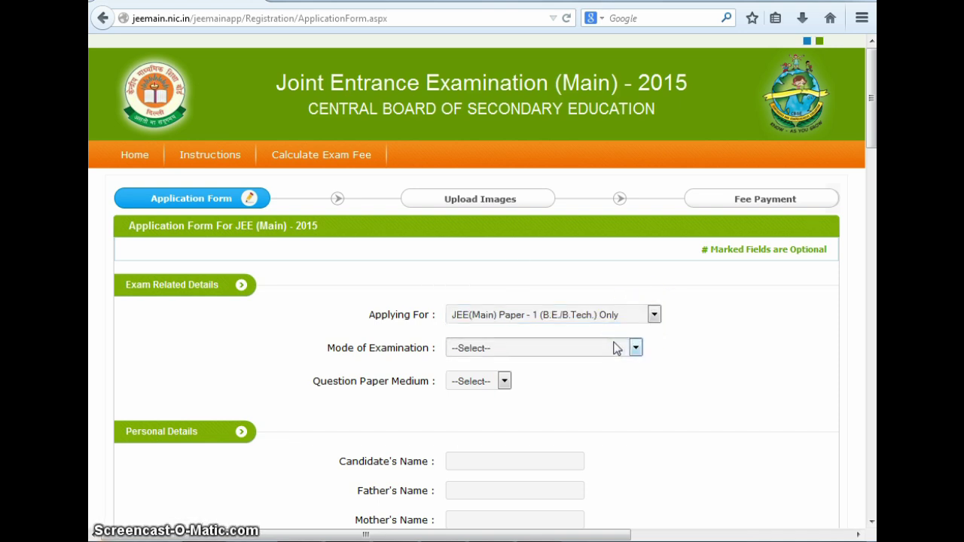
{"action": "left_click", "coordinate": [637, 347]}
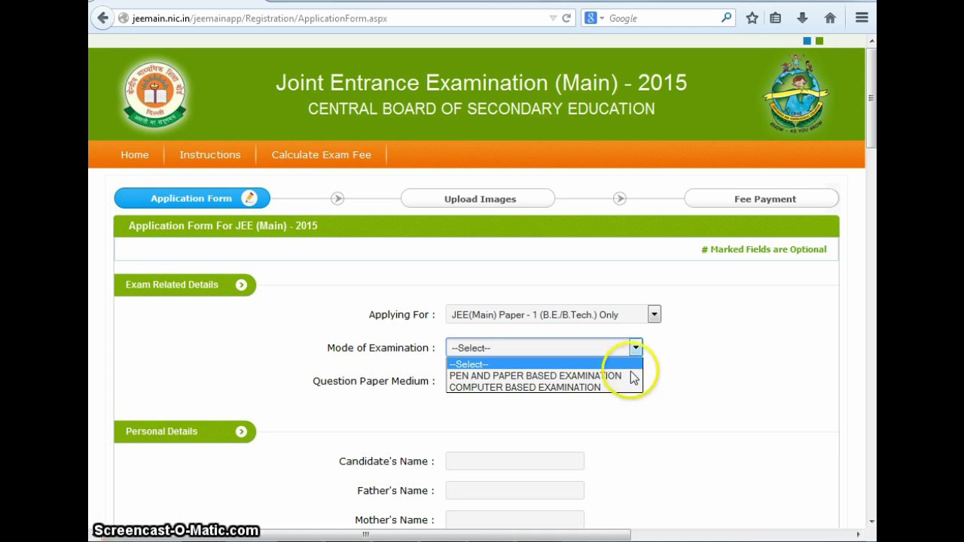
{"action": "left_click", "coordinate": [595, 388]}
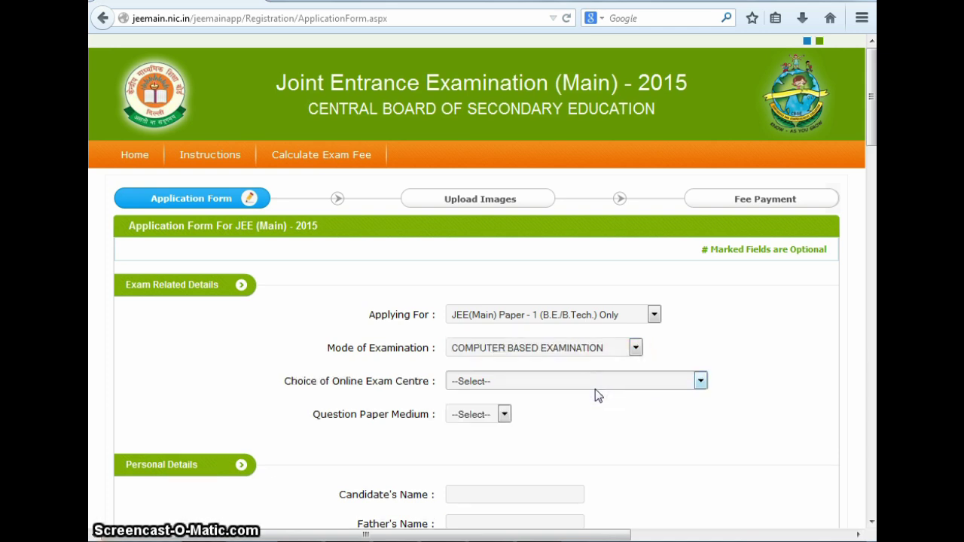
Select DELHI/NEW DELHI (NCR) as exam centre and ENGLISH as question paper medium
{"action": "left_click", "coordinate": [700, 381]}
{"action": "key", "text": "d"}
{"action": "scroll", "coordinate": [685, 369], "scroll_direction": "down", "scroll_amount": 3}
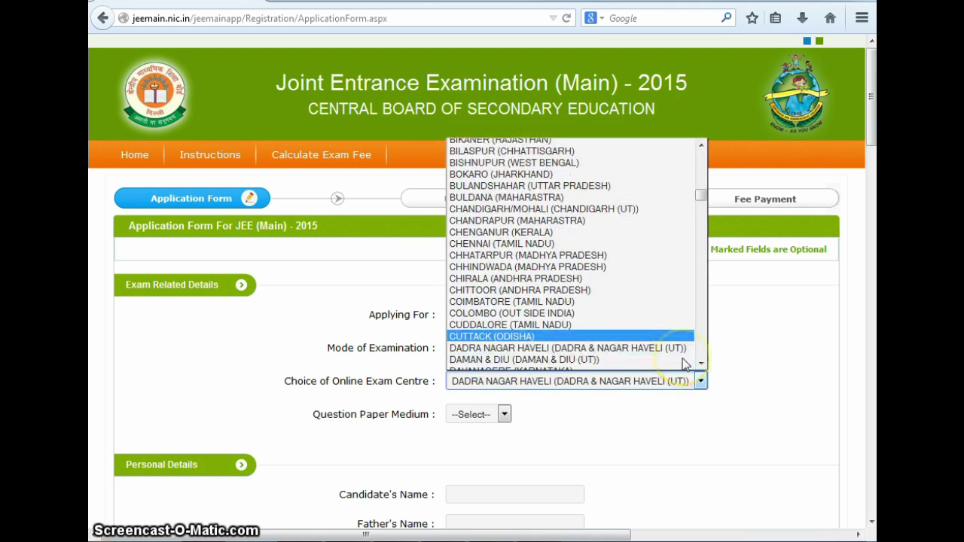
{"action": "scroll", "coordinate": [685, 365], "scroll_direction": "down", "scroll_amount": 1}
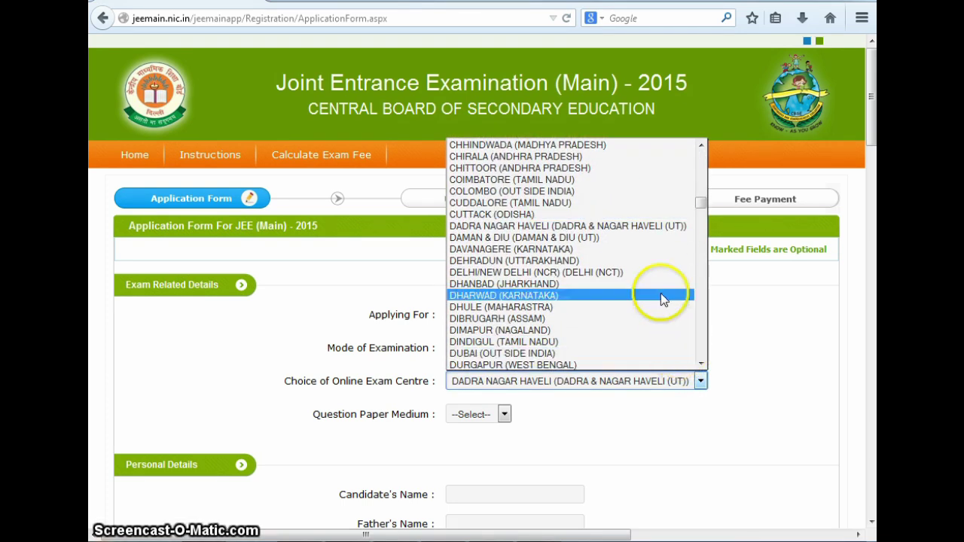
{"action": "left_click", "coordinate": [624, 275]}
{"action": "left_click", "coordinate": [503, 414]}
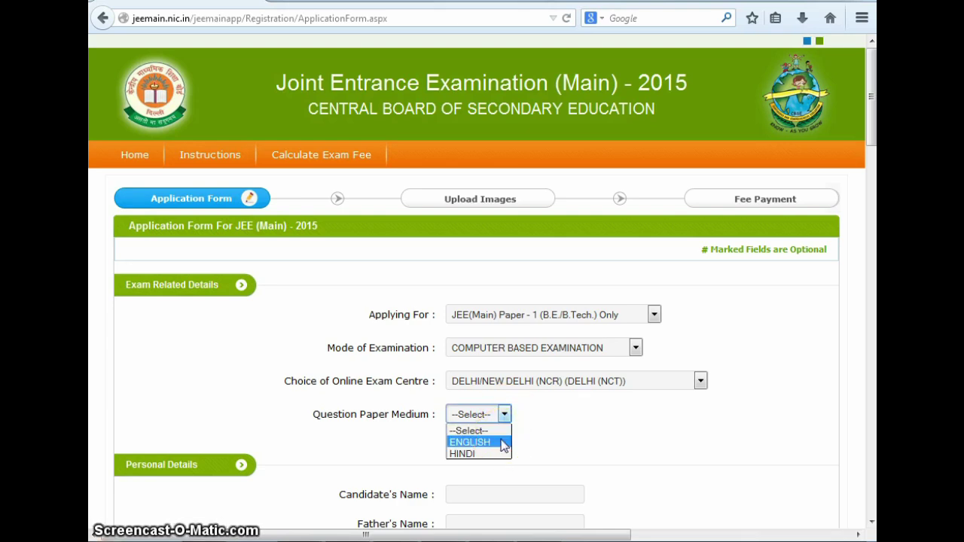
{"action": "left_click", "coordinate": [505, 442]}
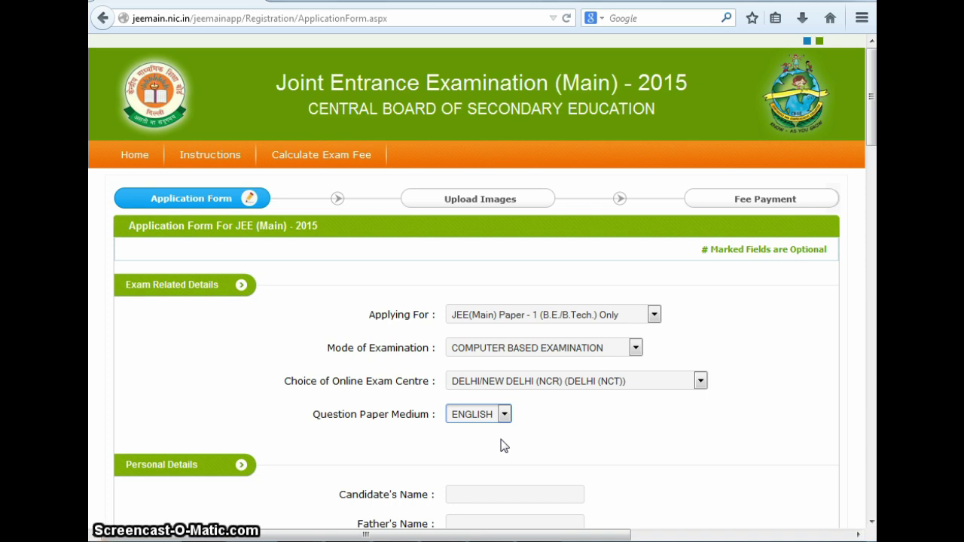
Enter the candidate's, father's and mother's full names in their name fields
{"action": "scroll", "coordinate": [500, 446], "scroll_direction": "down", "scroll_amount": 5}
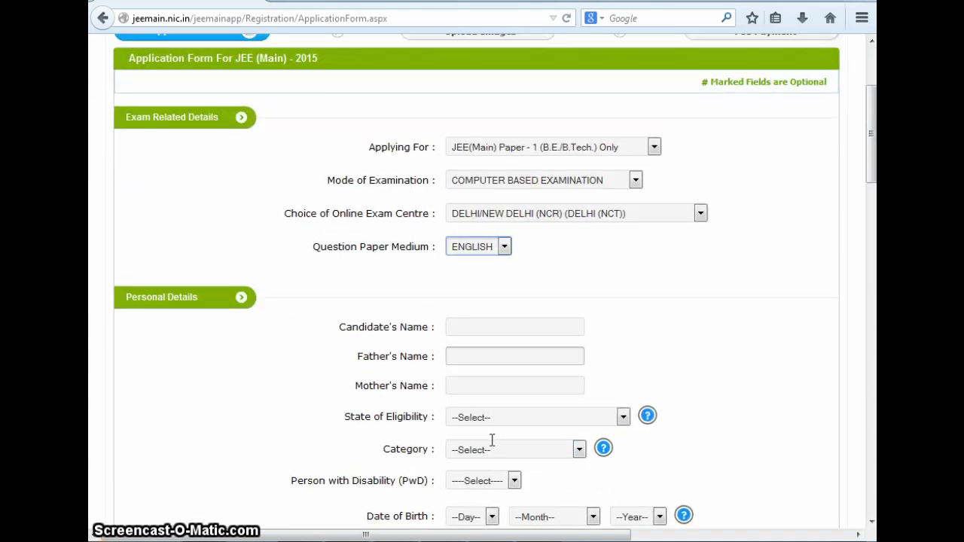
{"action": "scroll", "coordinate": [491, 446], "scroll_direction": "down", "scroll_amount": 1}
{"action": "left_click", "coordinate": [474, 57]}
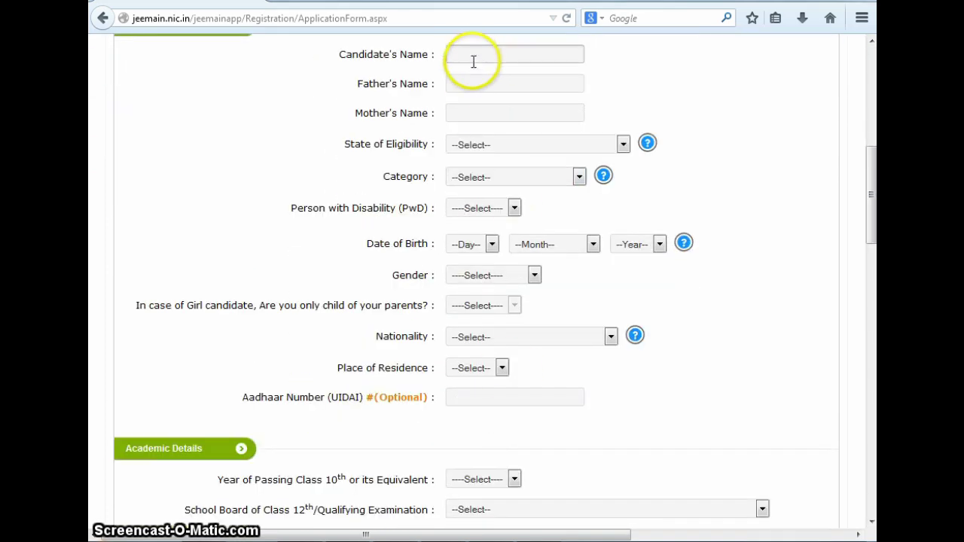
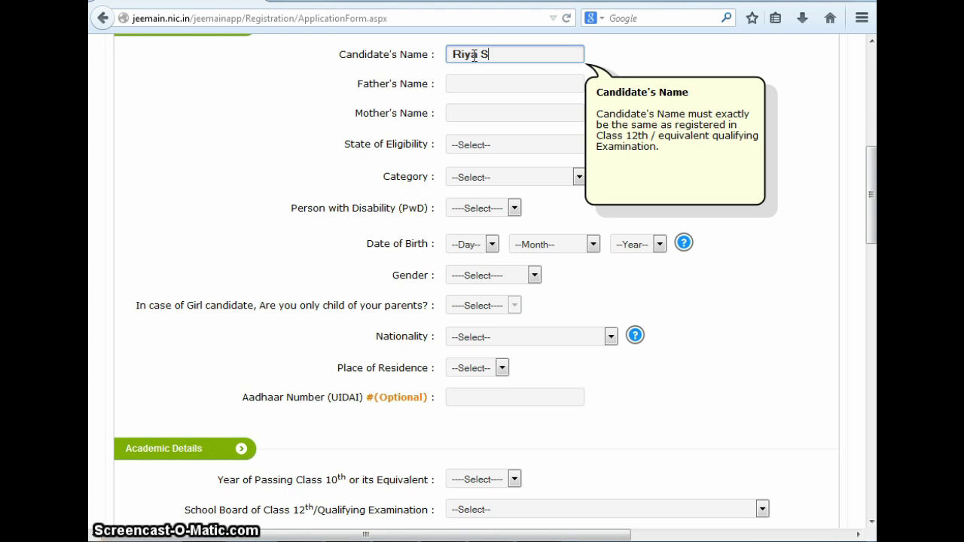
{"action": "left_click", "coordinate": [492, 86]}
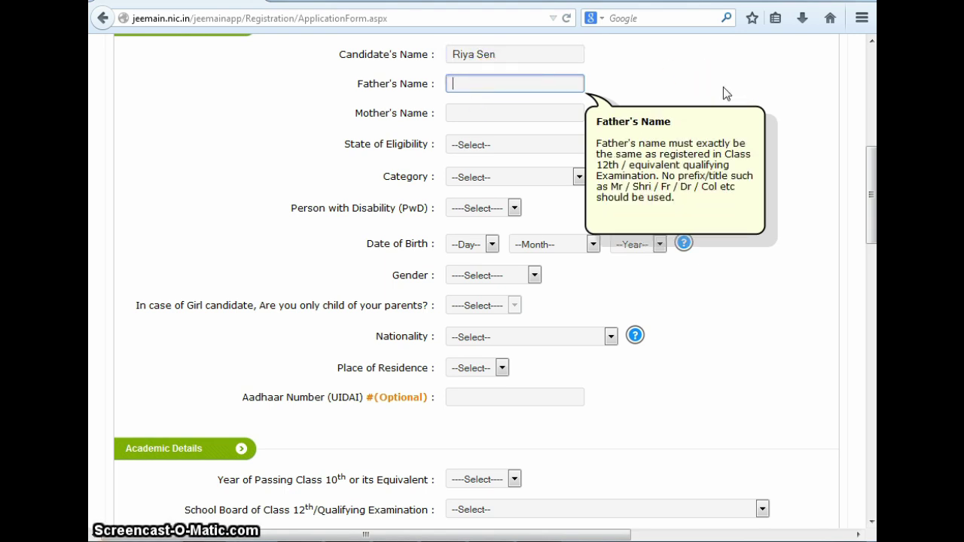
{"action": "left_click", "coordinate": [528, 112]}
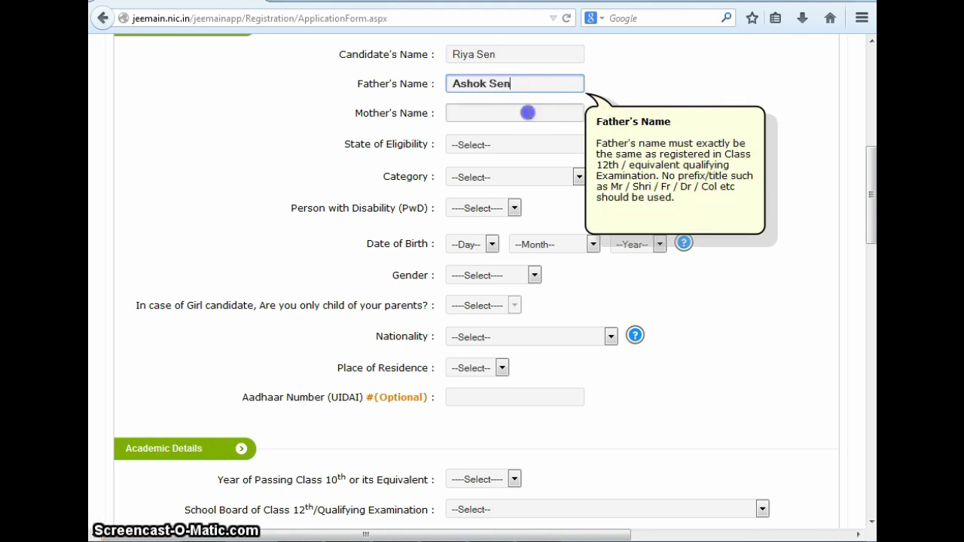
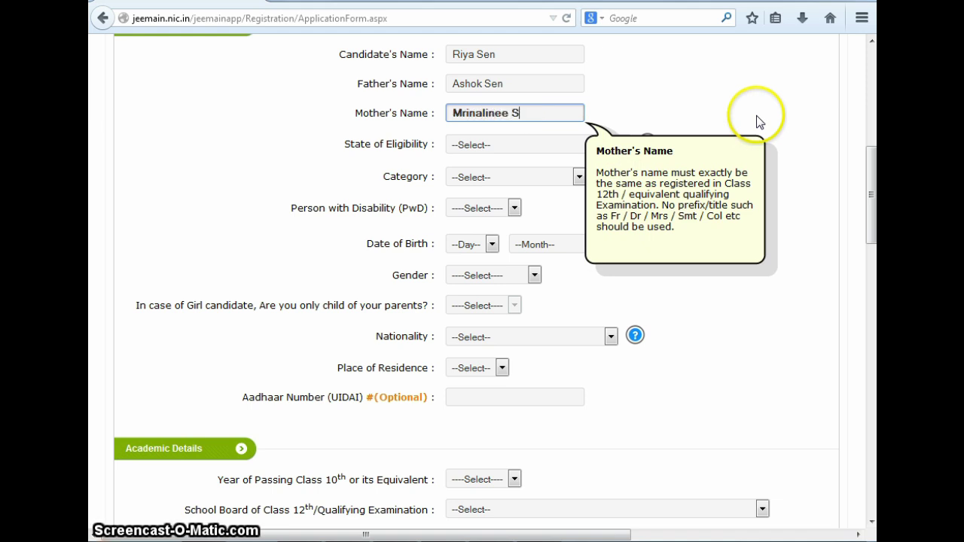
Set State of Eligibility to DELHI (NCT) and category to GENERAL
{"action": "left_click", "coordinate": [622, 145]}
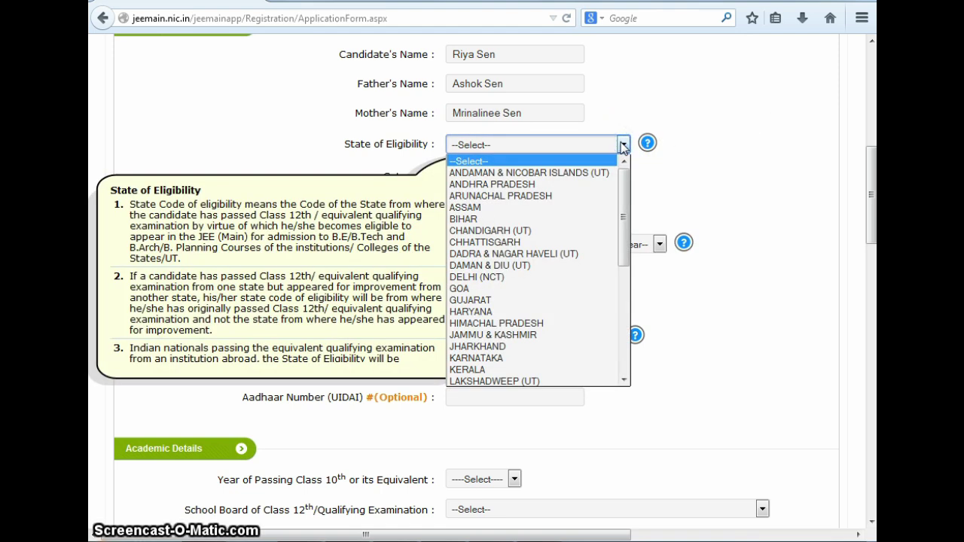
{"action": "left_click", "coordinate": [550, 278]}
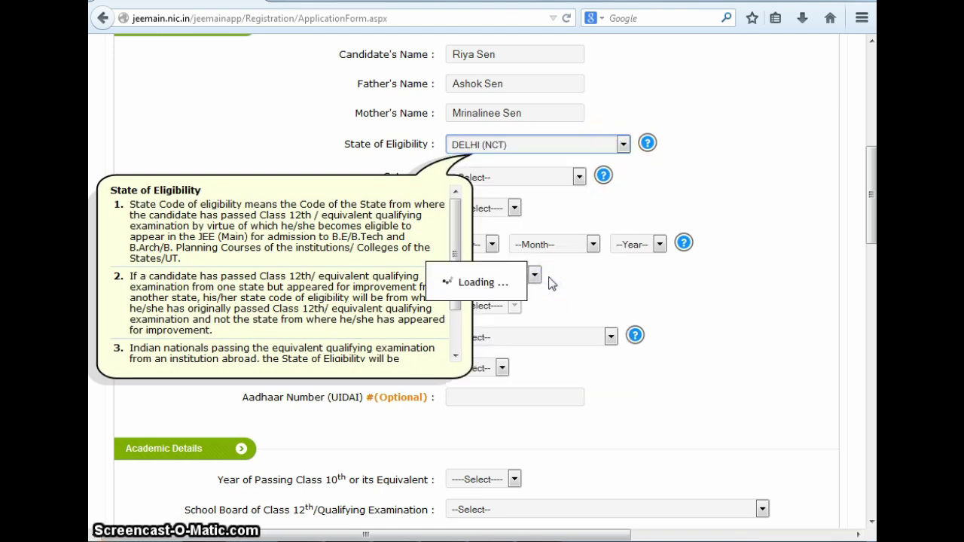
{"action": "left_click", "coordinate": [579, 177]}
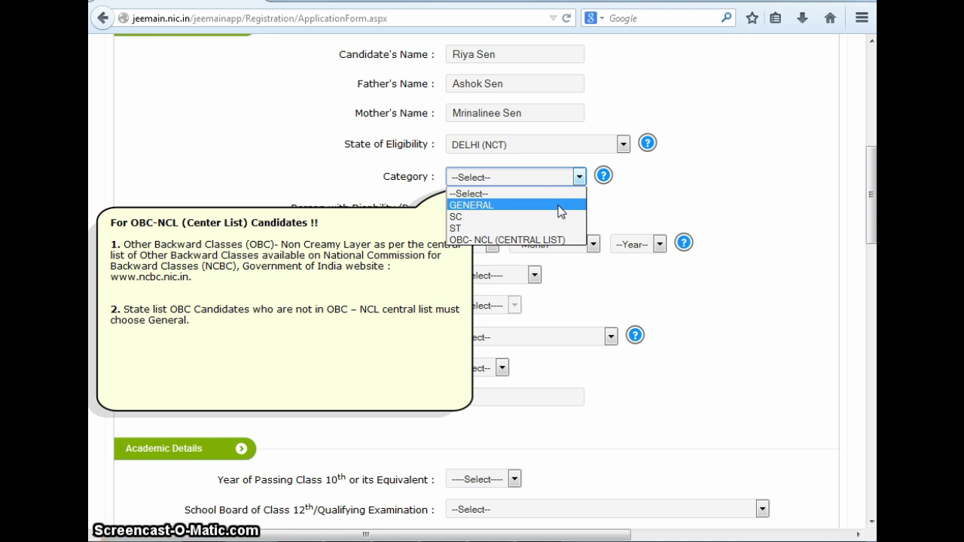
{"action": "left_click", "coordinate": [561, 212]}
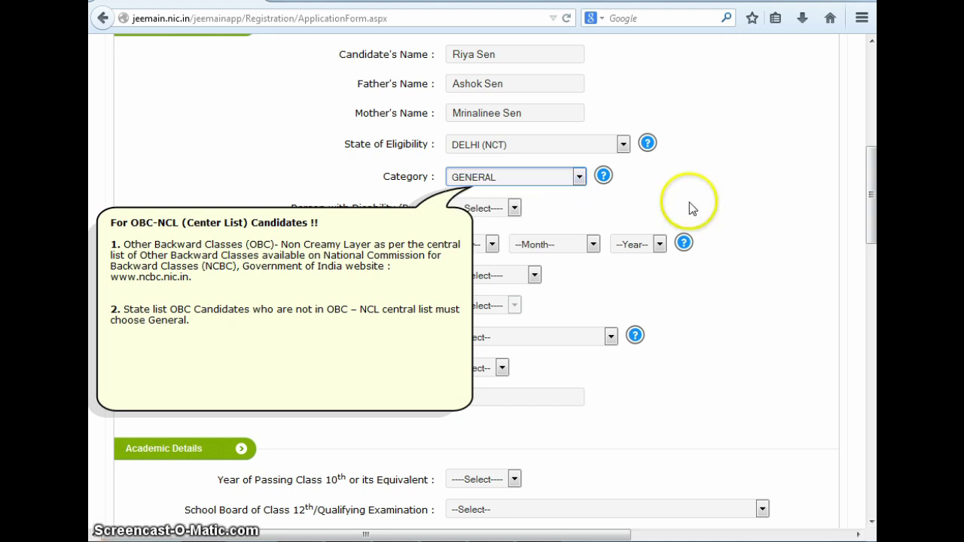
{"action": "left_click", "coordinate": [515, 208]}
{"action": "left_click", "coordinate": [506, 248]}
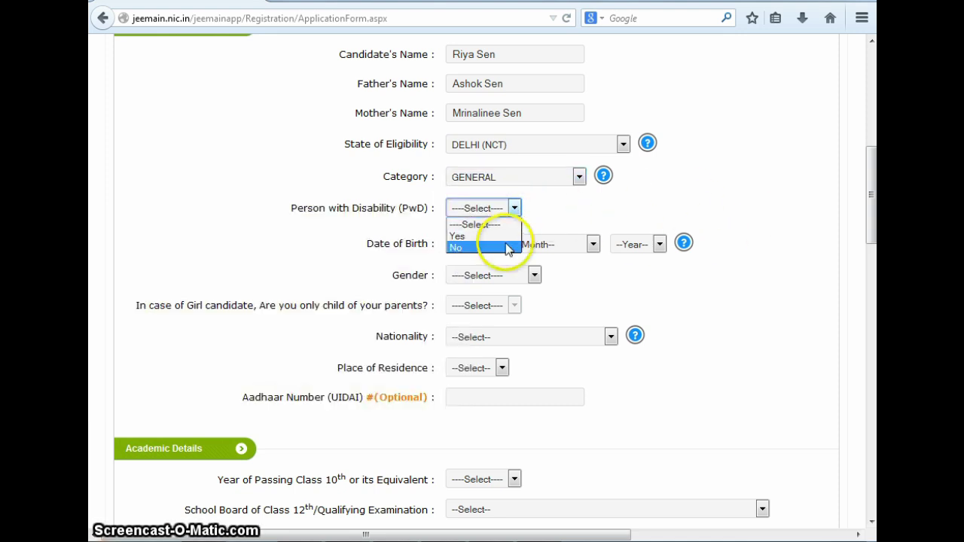
{"action": "left_click", "coordinate": [488, 245]}
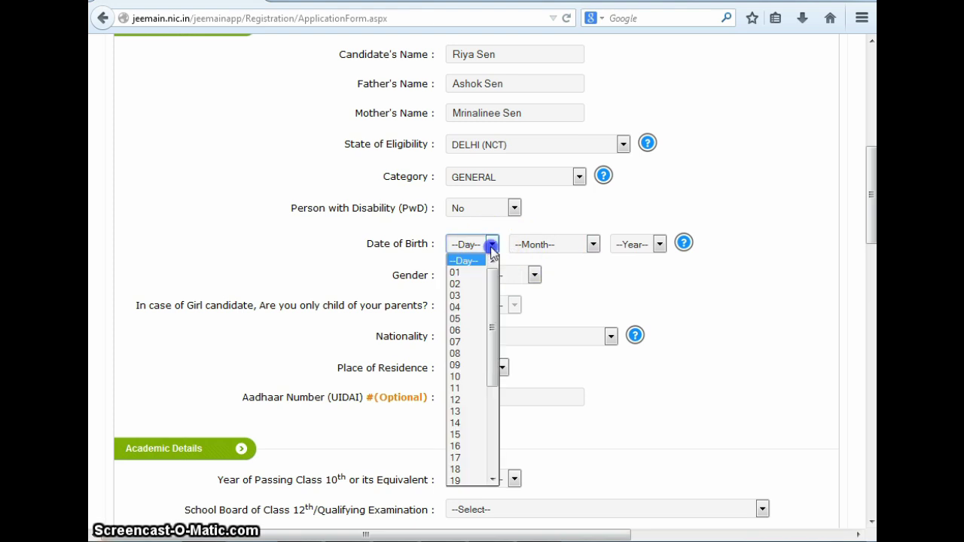
{"action": "type", "text": "23"}
{"action": "left_click", "coordinate": [452, 480]}
{"action": "left_click", "coordinate": [593, 244]}
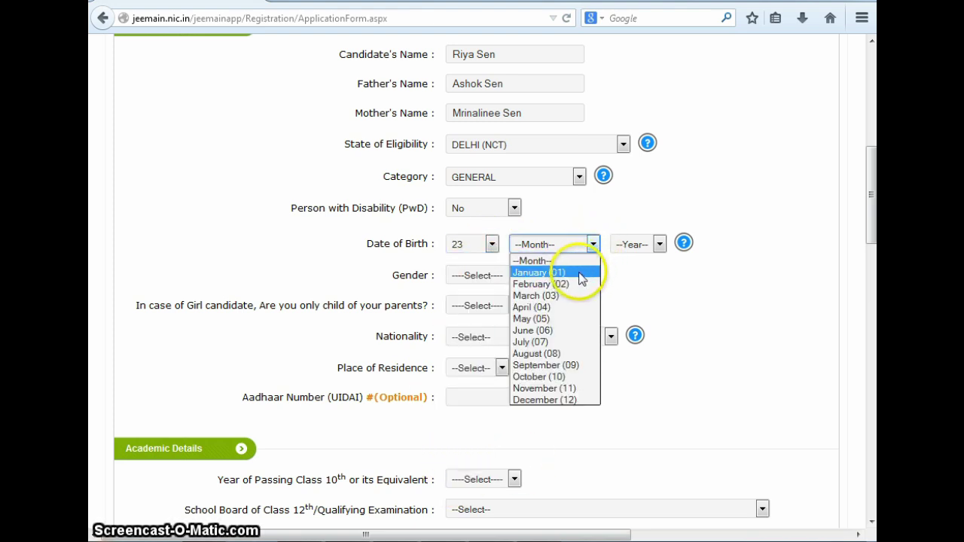
{"action": "left_click", "coordinate": [577, 377]}
{"action": "left_click", "coordinate": [660, 244]}
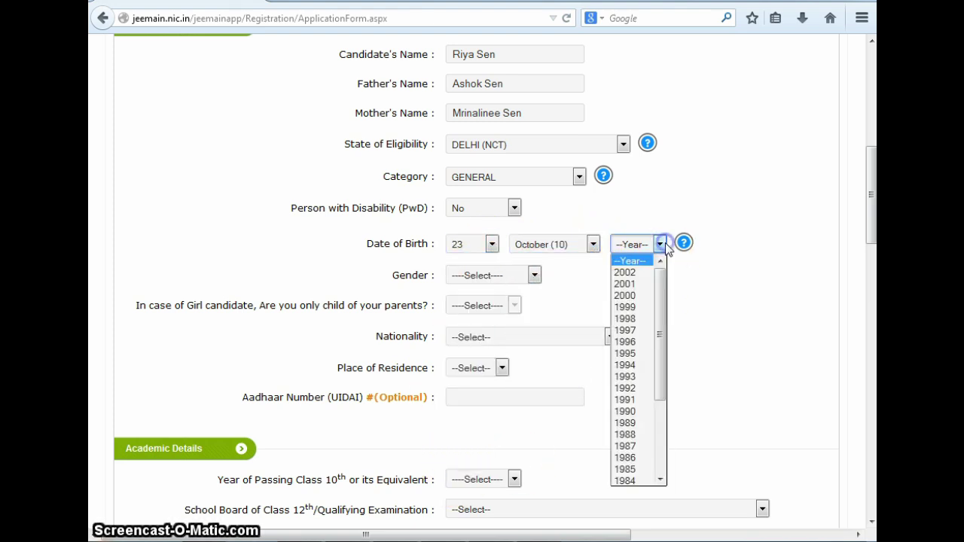
{"action": "left_click", "coordinate": [642, 351]}
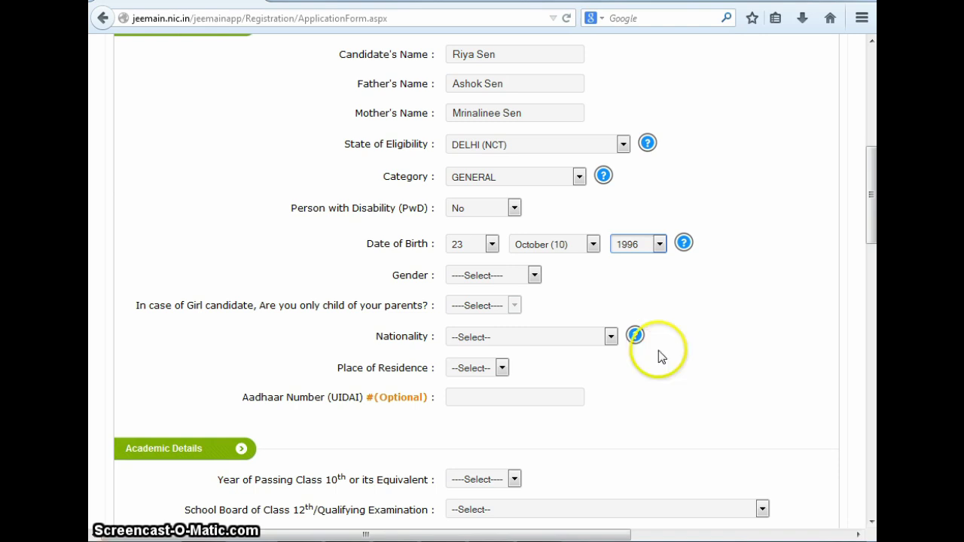
Set gender FEMALE, only child No, nationality INDIAN and residence URBAN
{"action": "left_click", "coordinate": [534, 275]}
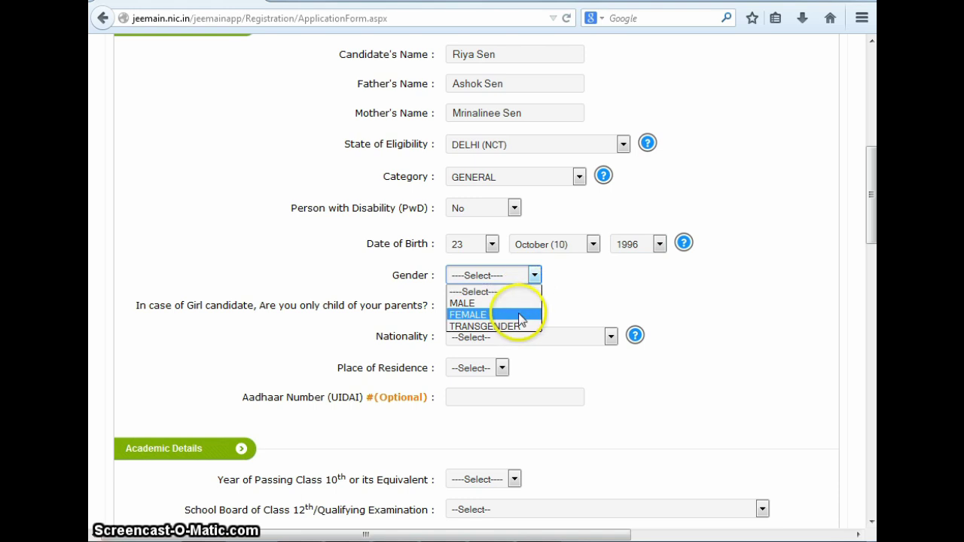
{"action": "left_click", "coordinate": [518, 314]}
{"action": "left_click", "coordinate": [518, 309]}
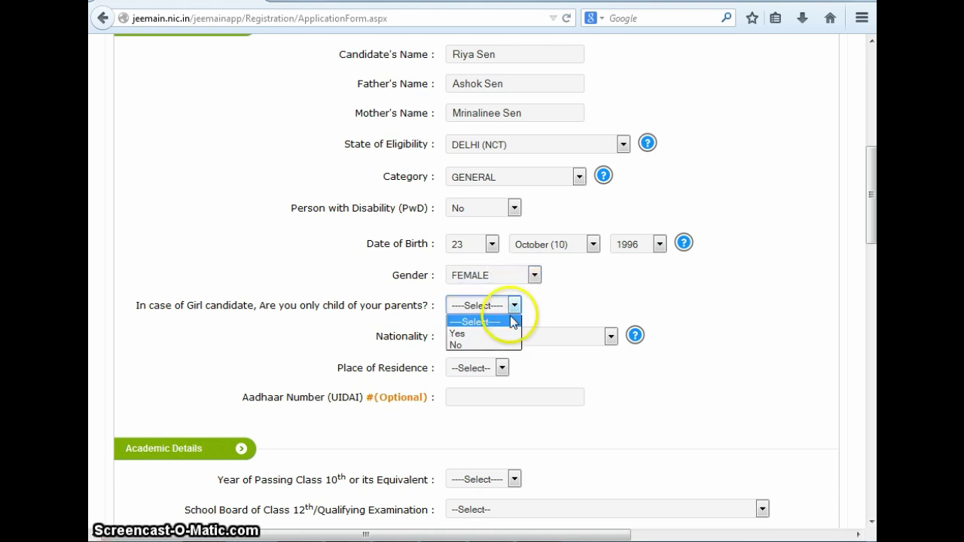
{"action": "left_click", "coordinate": [494, 344]}
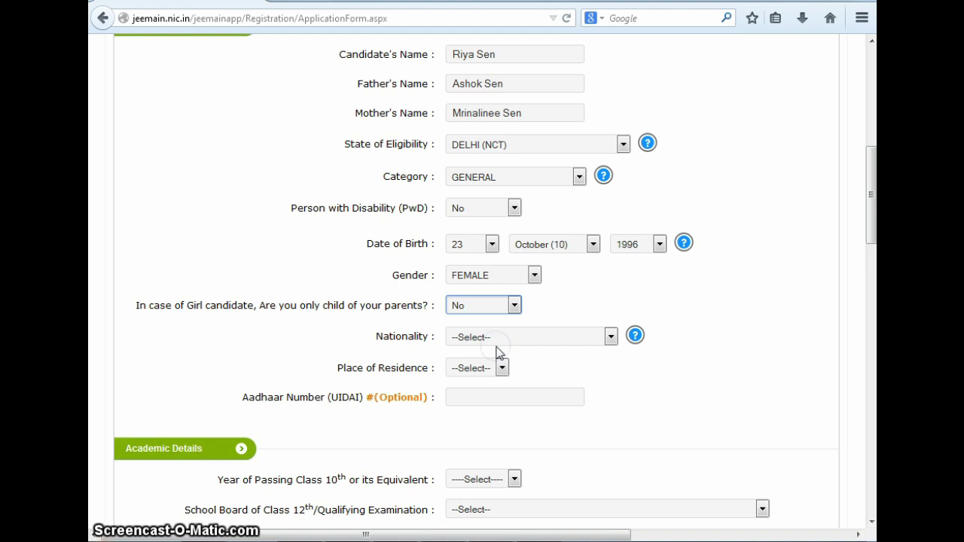
{"action": "left_click", "coordinate": [611, 338]}
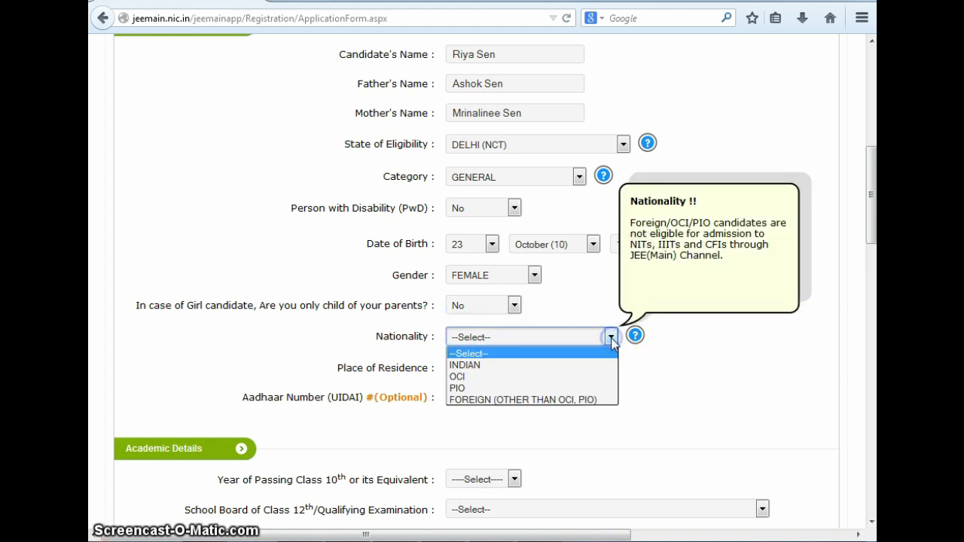
{"action": "left_click", "coordinate": [586, 368]}
{"action": "left_click", "coordinate": [501, 368]}
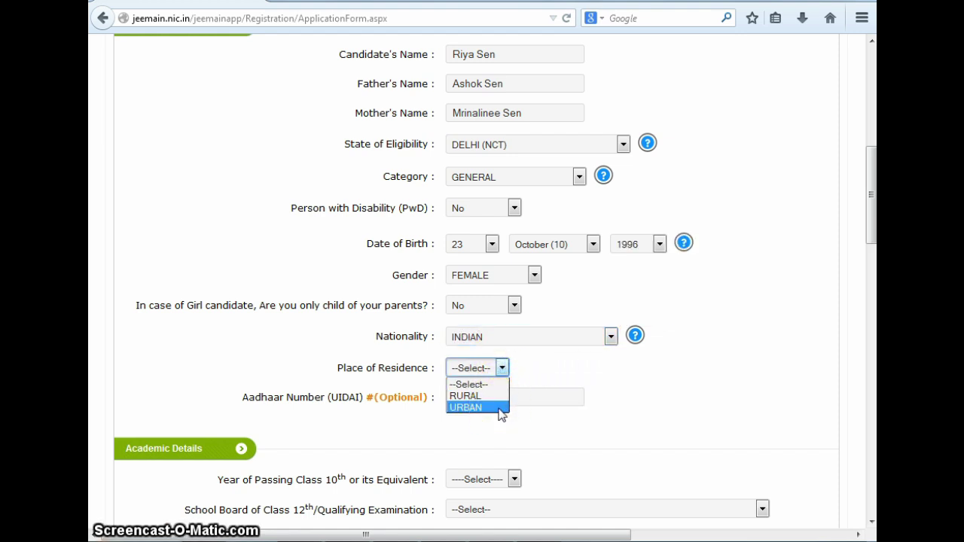
{"action": "left_click", "coordinate": [499, 407]}
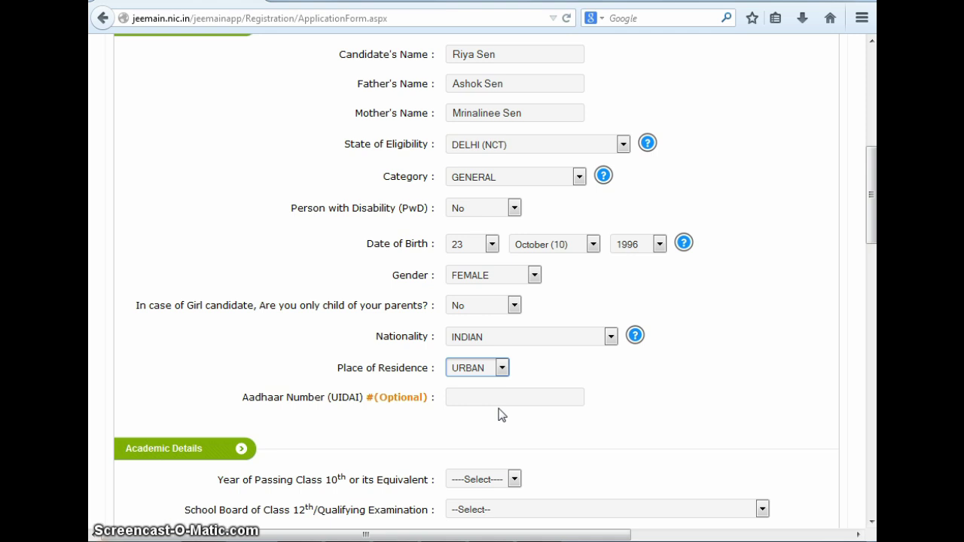
{"action": "scroll", "coordinate": [501, 416], "scroll_direction": "up", "scroll_amount": 1}
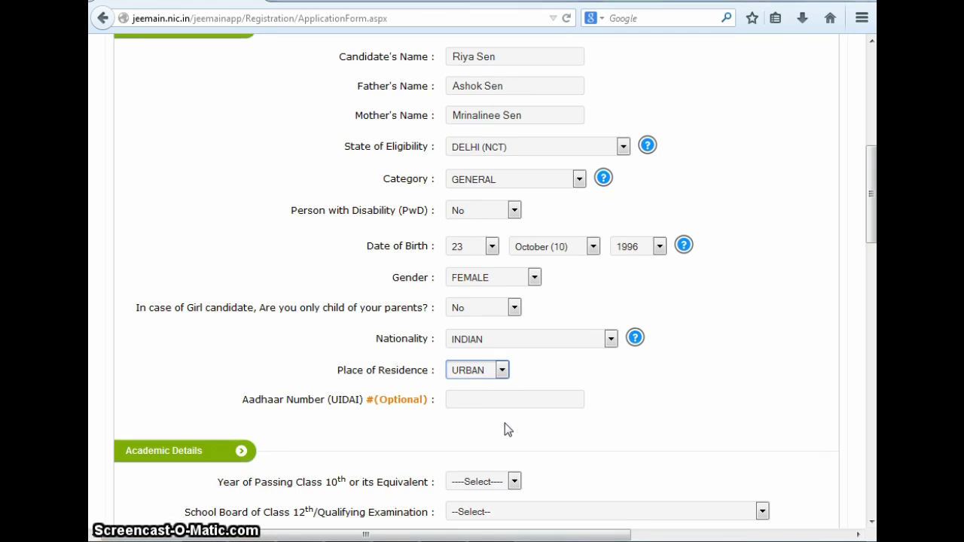
Set Class 10th passing year to 2013 and board to CENTRAL BOARD OF SECONDARY EDUCATION
{"action": "scroll", "coordinate": [507, 429], "scroll_direction": "down", "scroll_amount": 8}
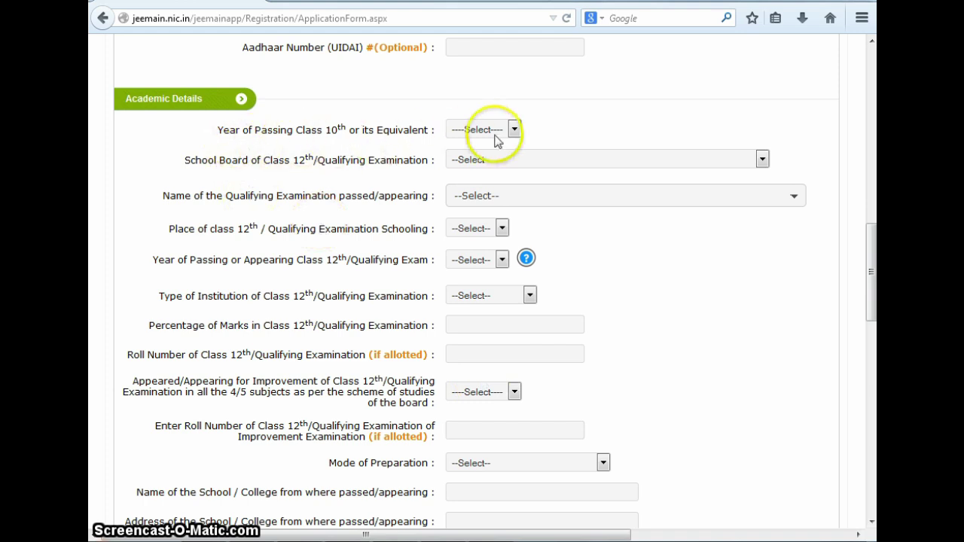
{"action": "left_click", "coordinate": [515, 130]}
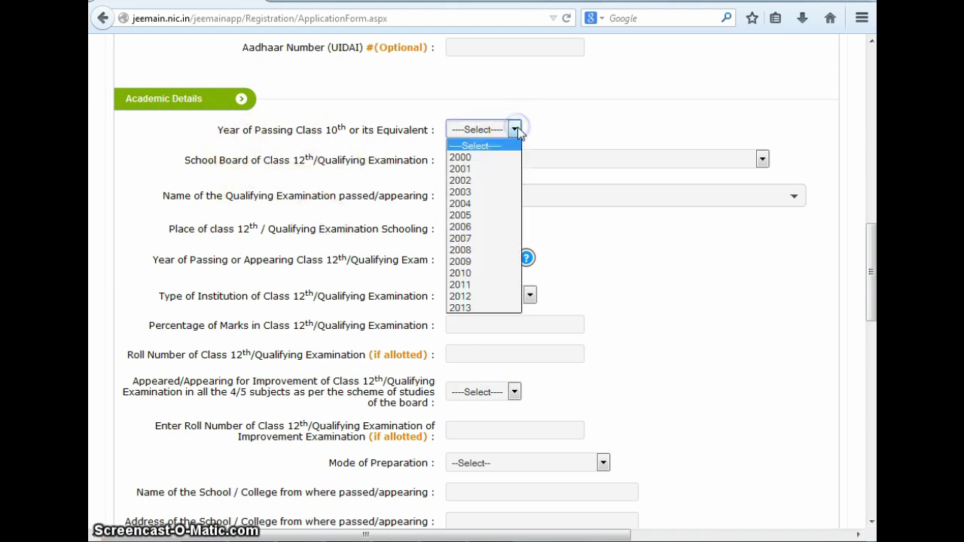
{"action": "left_click", "coordinate": [475, 308]}
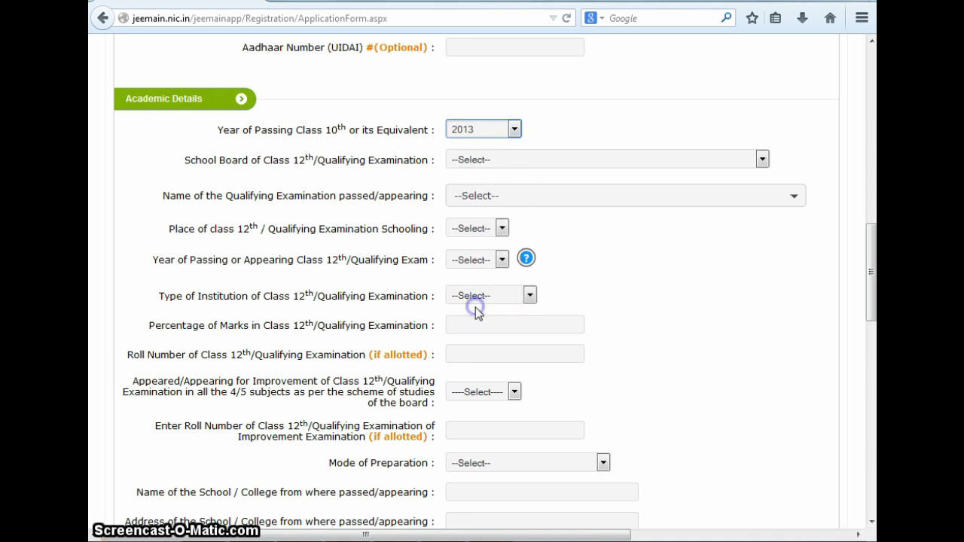
{"action": "left_click", "coordinate": [499, 163]}
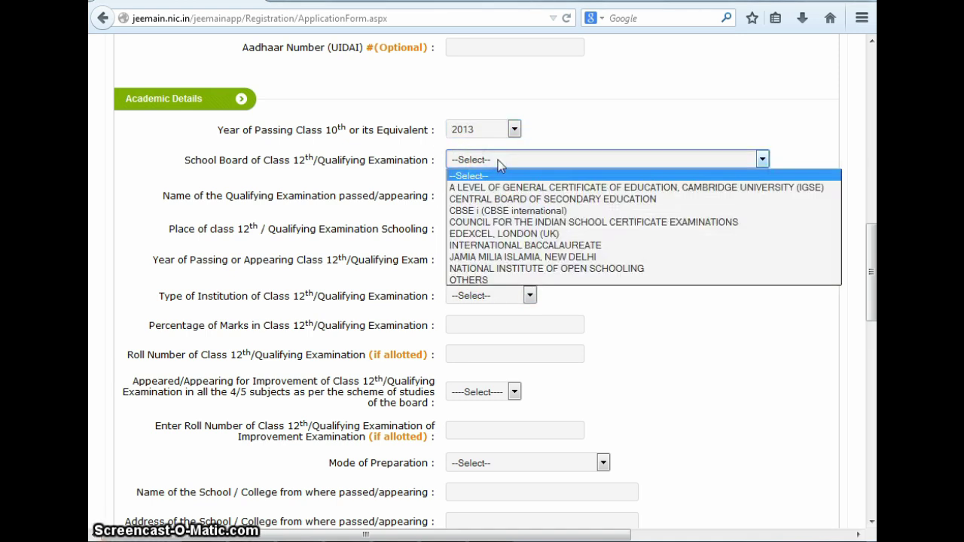
{"action": "left_click", "coordinate": [497, 199]}
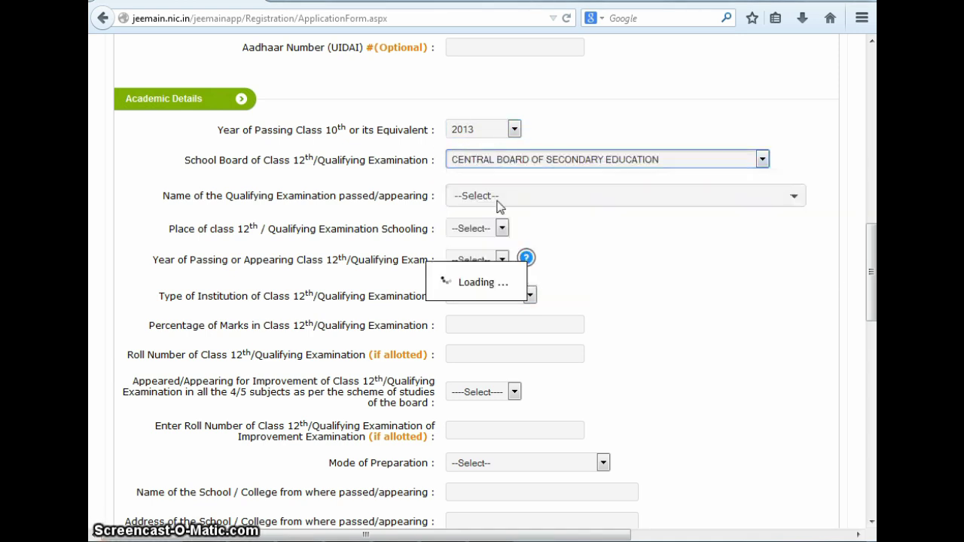
{"action": "left_click", "coordinate": [564, 193]}
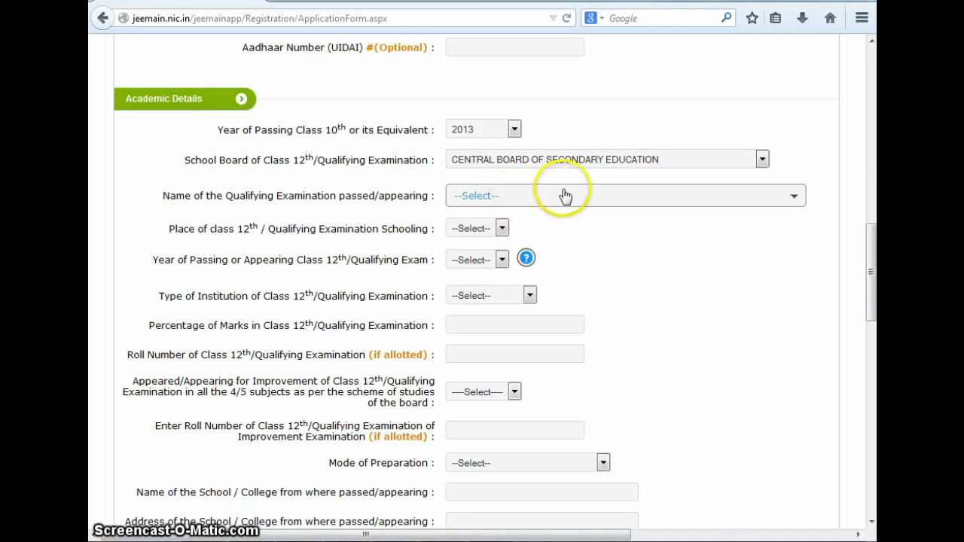
{"action": "left_click", "coordinate": [564, 193]}
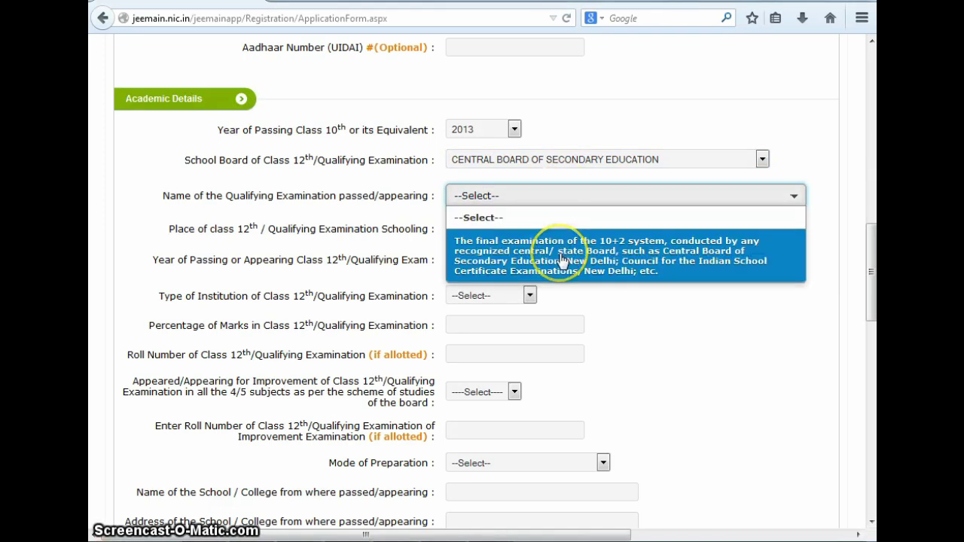
Pick 10+2 final examination as qualifying exam, CITY schooling, passing year 2015, PRIVATE institution
{"action": "left_click", "coordinate": [684, 277]}
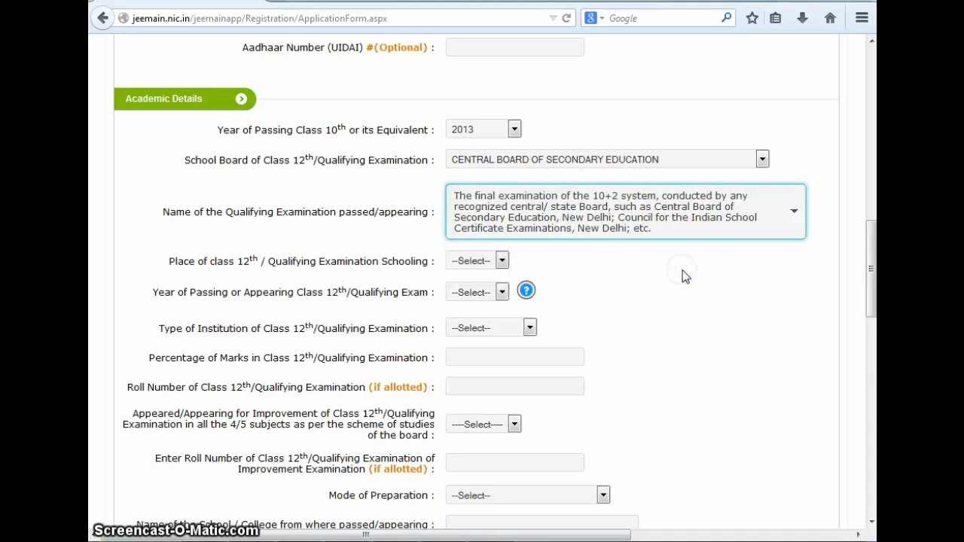
{"action": "left_click", "coordinate": [502, 261]}
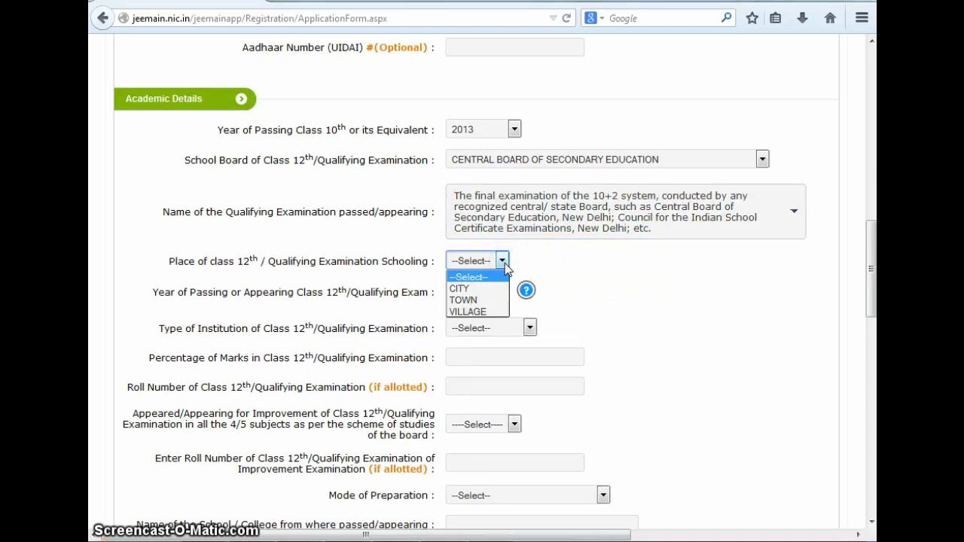
{"action": "left_click", "coordinate": [497, 288]}
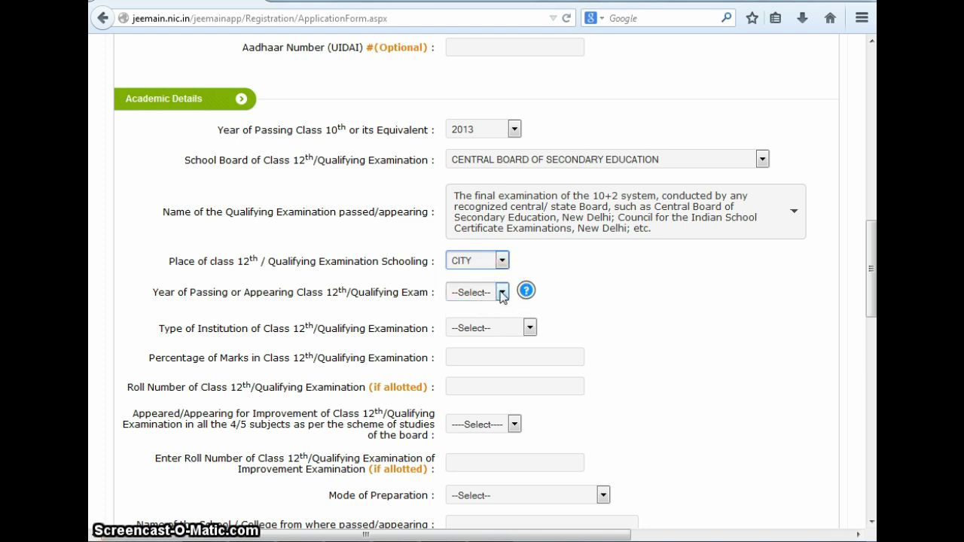
{"action": "left_click", "coordinate": [503, 293]}
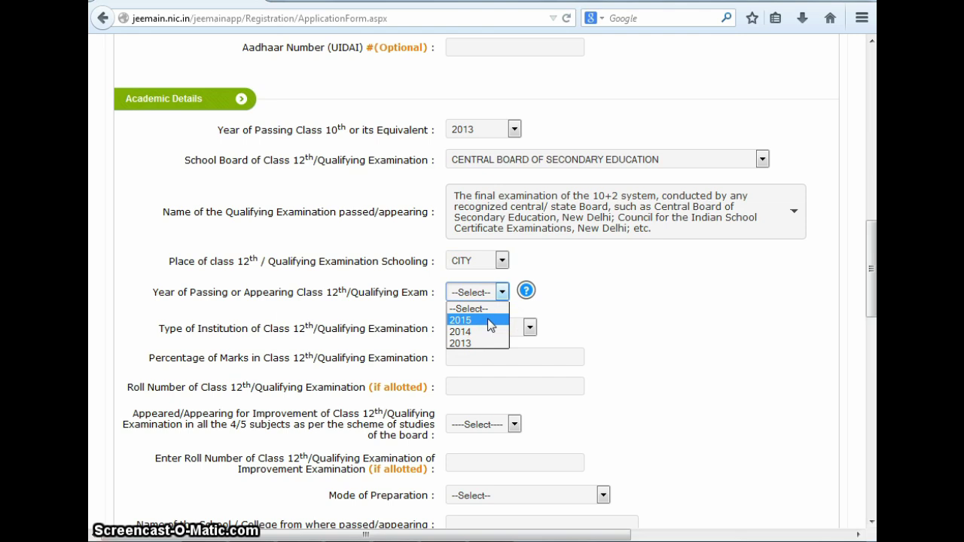
{"action": "left_click", "coordinate": [490, 320]}
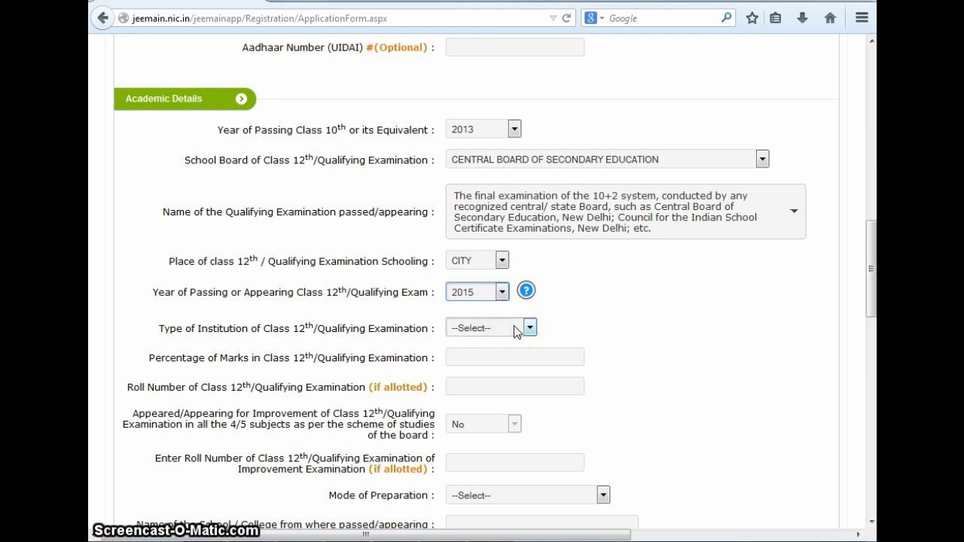
{"action": "left_click", "coordinate": [515, 328]}
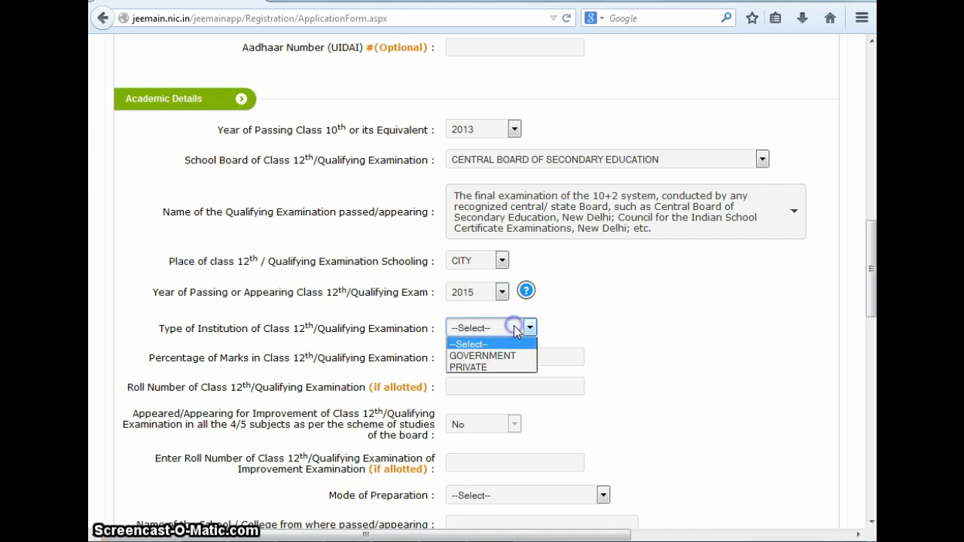
{"action": "left_click", "coordinate": [509, 368]}
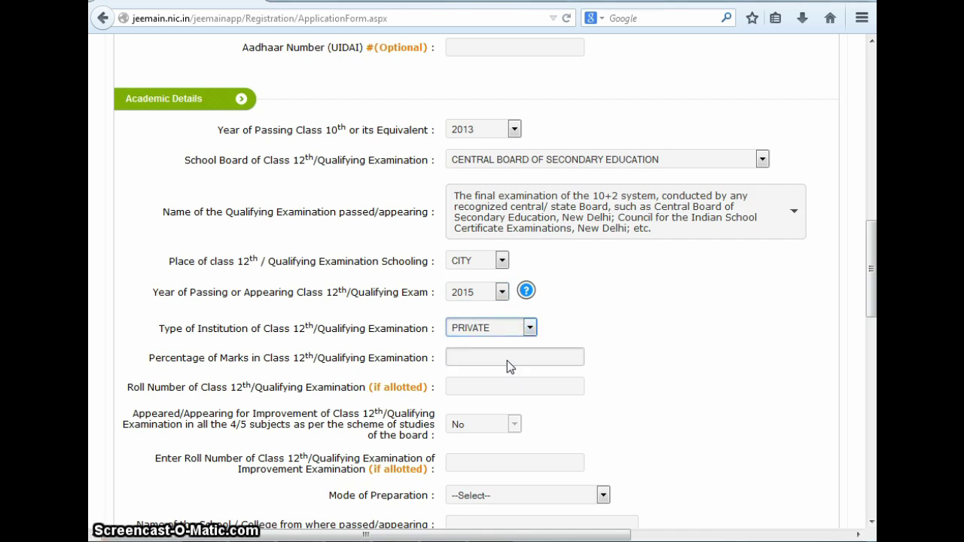
{"action": "left_click", "coordinate": [493, 358]}
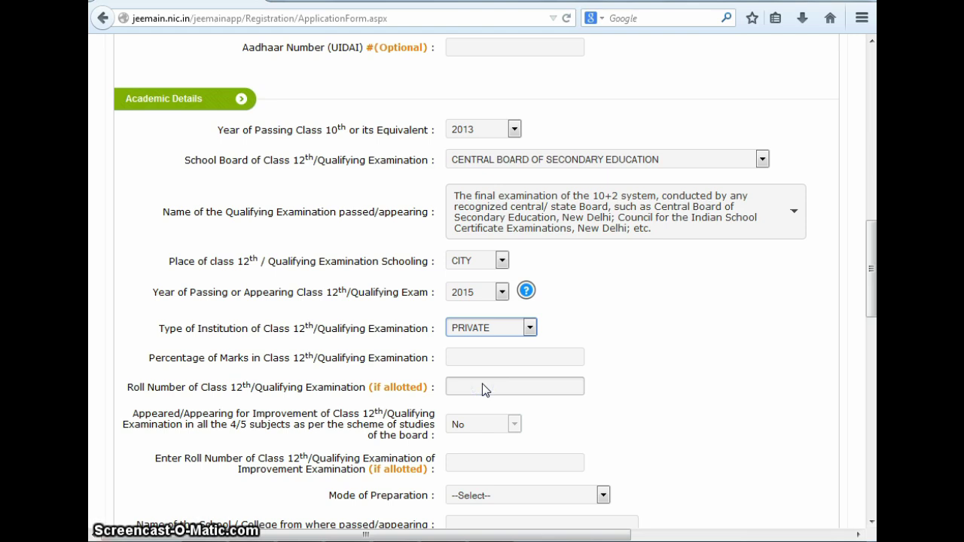
Set Mode of Preparation to COACHING and move to the school address field
{"action": "scroll", "coordinate": [482, 384], "scroll_direction": "down", "scroll_amount": 2}
{"action": "left_click", "coordinate": [502, 342]}
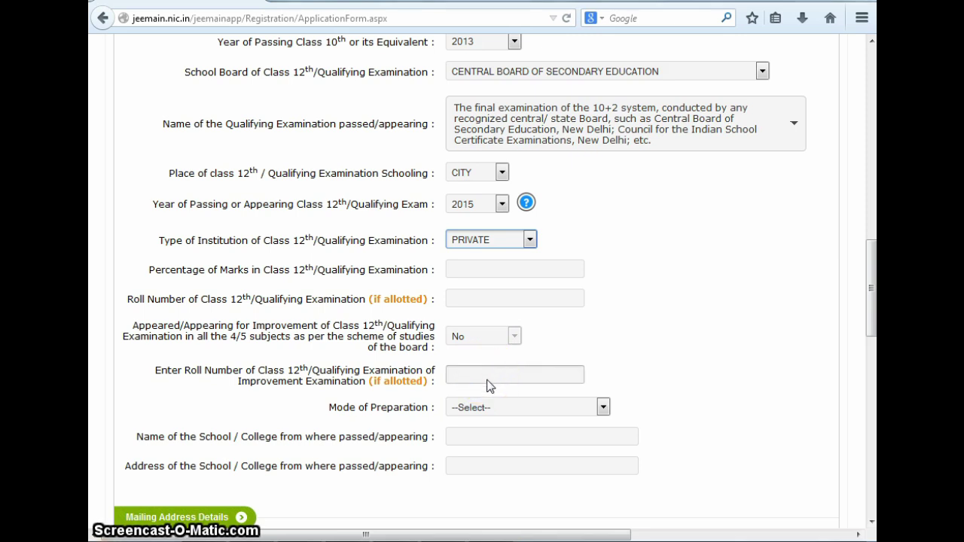
{"action": "left_click", "coordinate": [484, 408]}
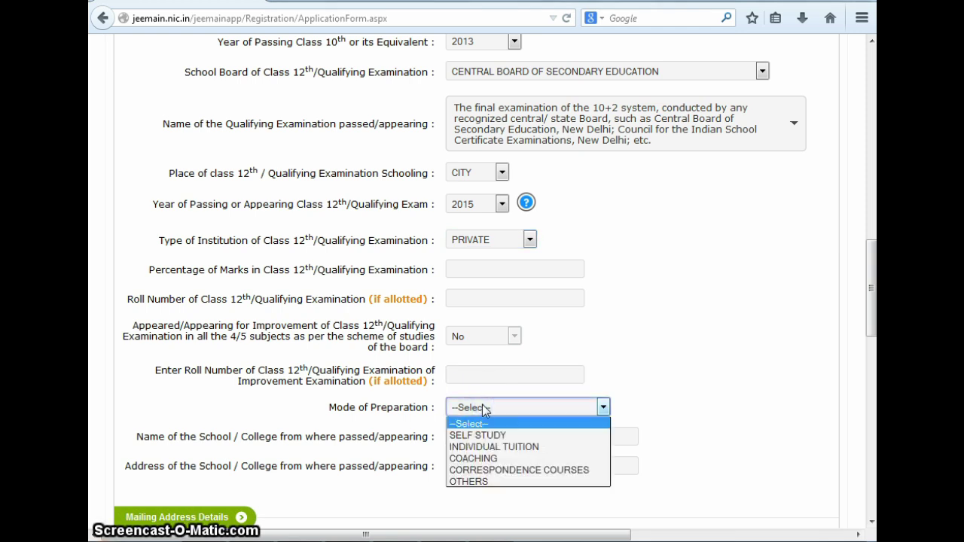
{"action": "left_click", "coordinate": [475, 459]}
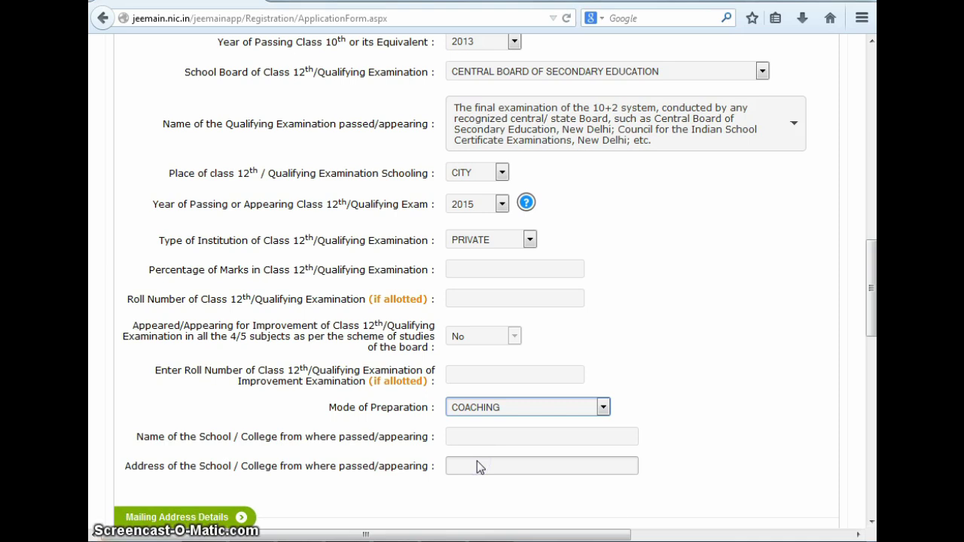
{"action": "left_click", "coordinate": [479, 460]}
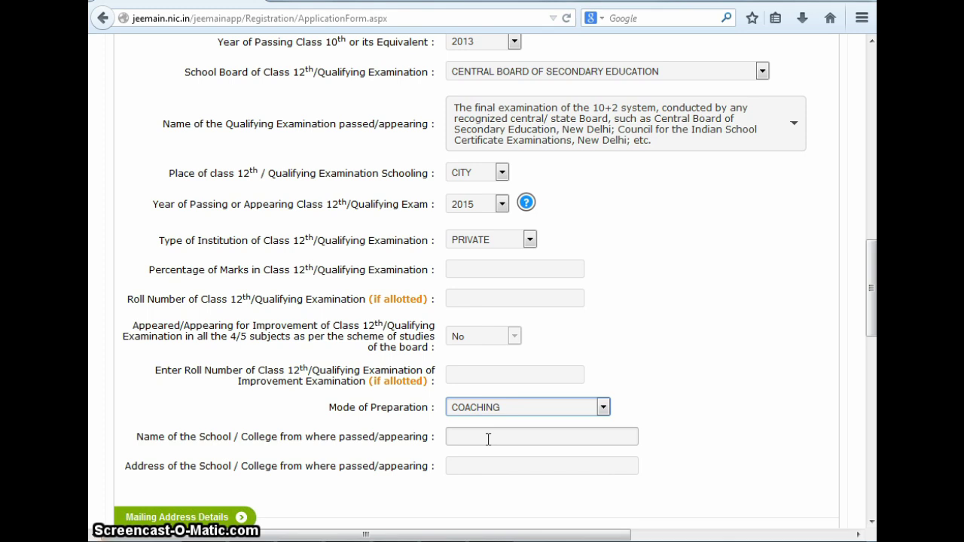
Enter Ryan International School, Noida as the school name and fill in the school's address
{"action": "left_click", "coordinate": [488, 436]}
{"action": "type", "text": "ryan"}
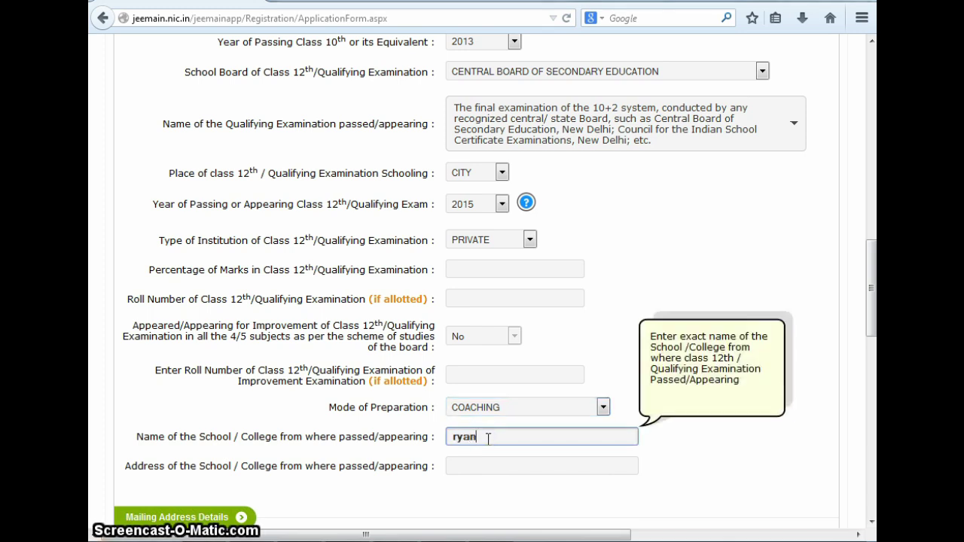
{"action": "key", "text": "BackSpace"}
{"action": "key", "text": "BackSpace"}
{"action": "key", "text": "BackSpace"}
{"action": "key", "text": "BackSpace"}
{"action": "type", "text": "Ryan International School, Noida"}
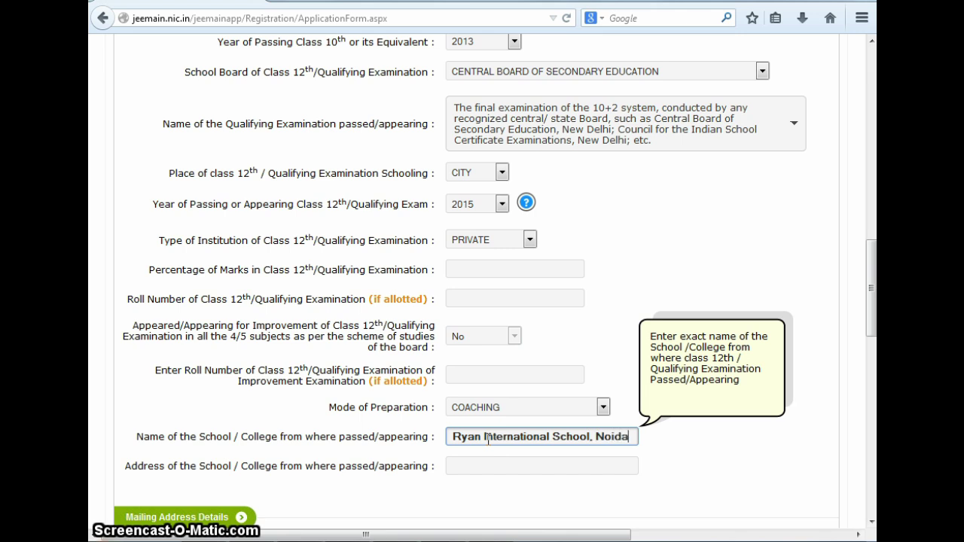
{"action": "left_click", "coordinate": [482, 467]}
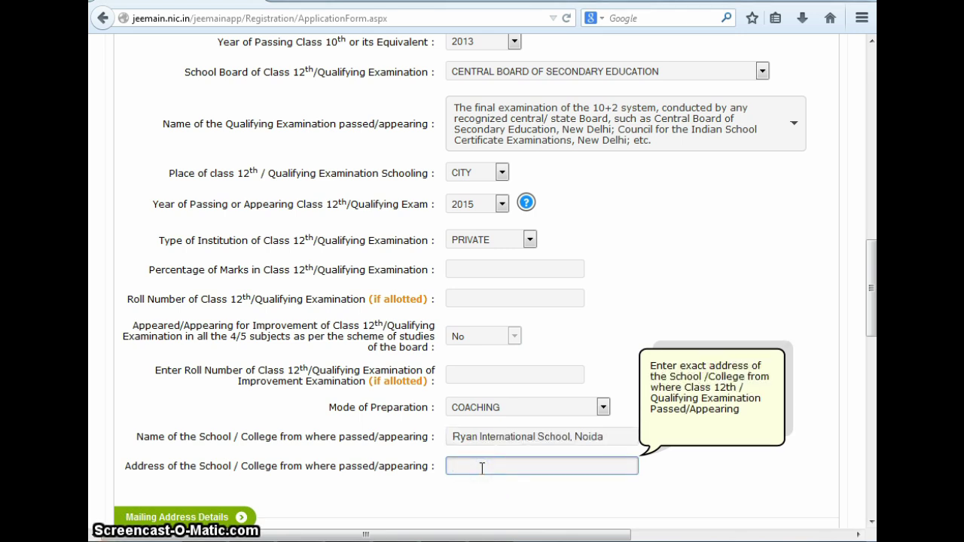
{"action": "type", "text": "D-46, Sector-39, Noida"}
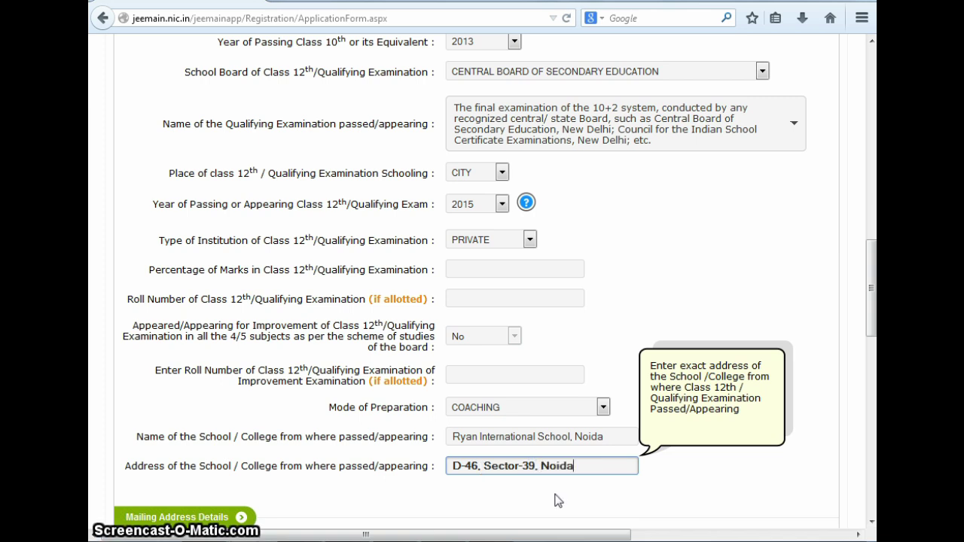
{"action": "scroll", "coordinate": [556, 494], "scroll_direction": "down", "scroll_amount": 3}
Fill in the mailing address, locality, city, district, pin code and state UTTAR PRADESH
{"action": "scroll", "coordinate": [555, 494], "scroll_direction": "down", "scroll_amount": 3}
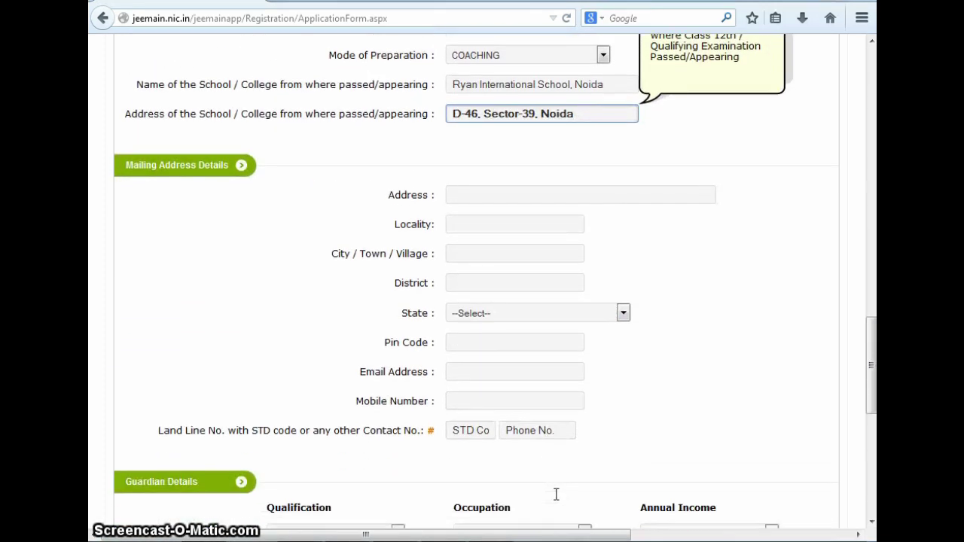
{"action": "left_click", "coordinate": [486, 194]}
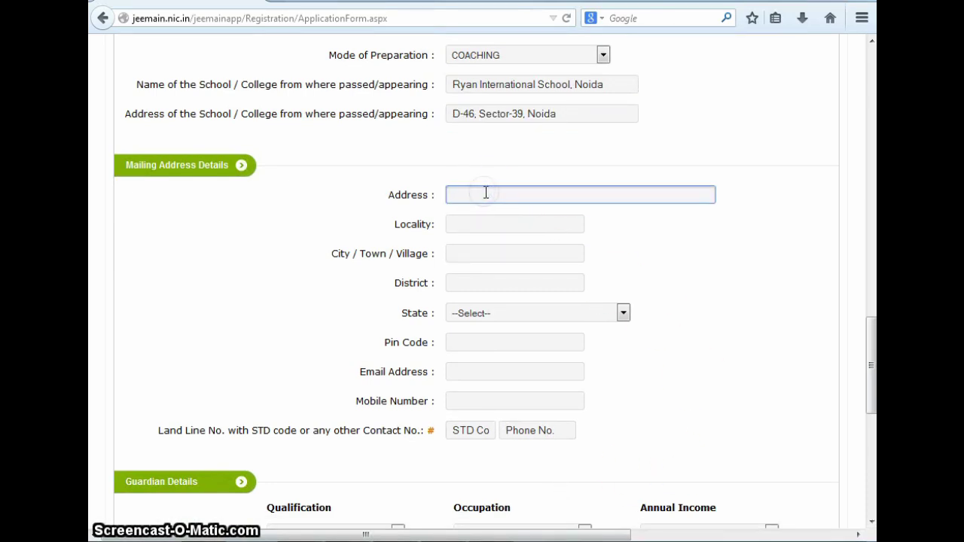
{"action": "left_click", "coordinate": [473, 220]}
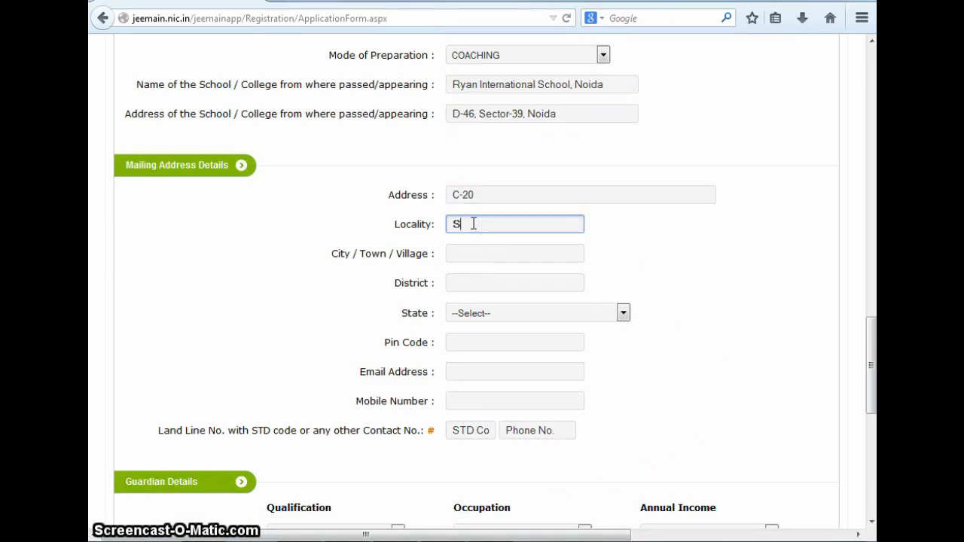
{"action": "left_click", "coordinate": [479, 252]}
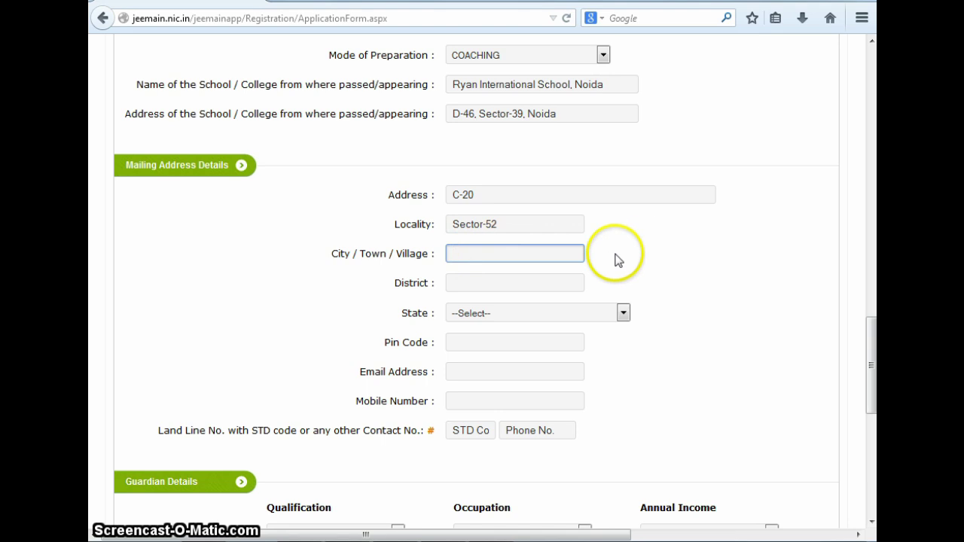
{"action": "type", "text": "Noida"}
{"action": "left_click", "coordinate": [544, 283]}
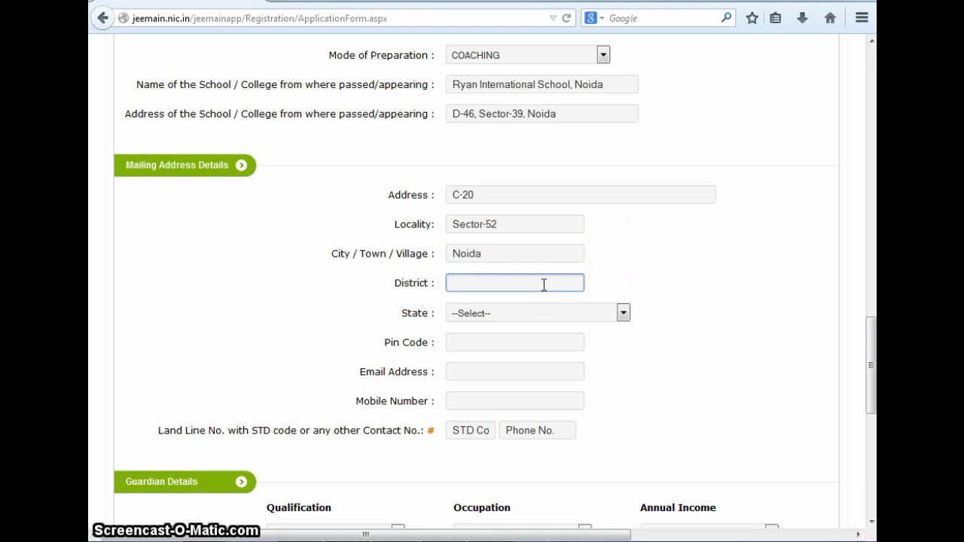
{"action": "type", "text": "Gautam Budh Nagar"}
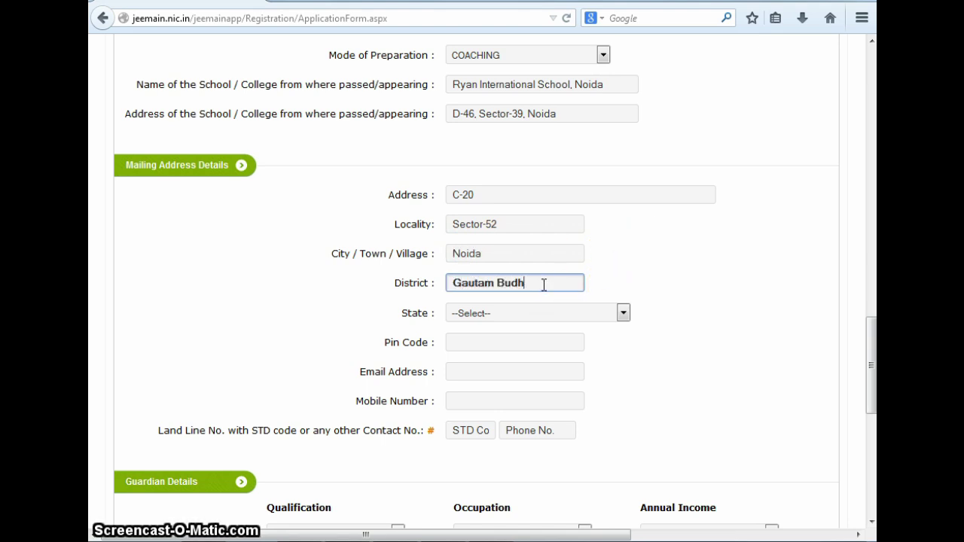
{"action": "left_click", "coordinate": [557, 315]}
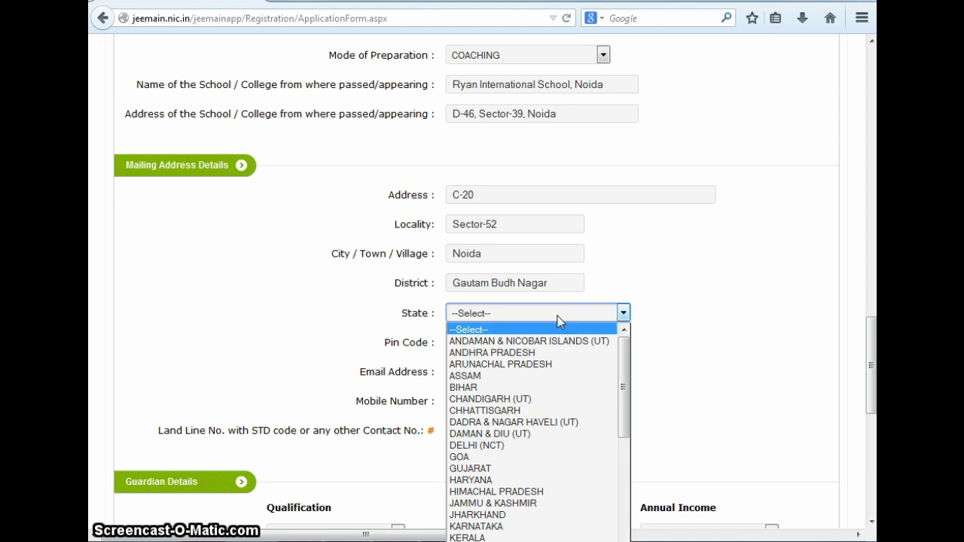
{"action": "key", "text": "u"}
{"action": "key", "text": "Return"}
{"action": "left_click", "coordinate": [542, 342]}
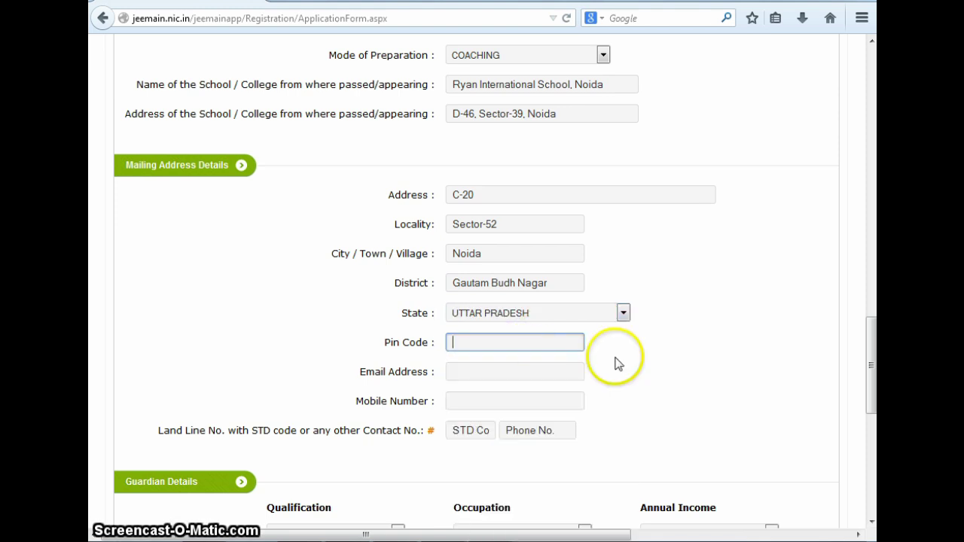
{"action": "type", "text": "201307"}
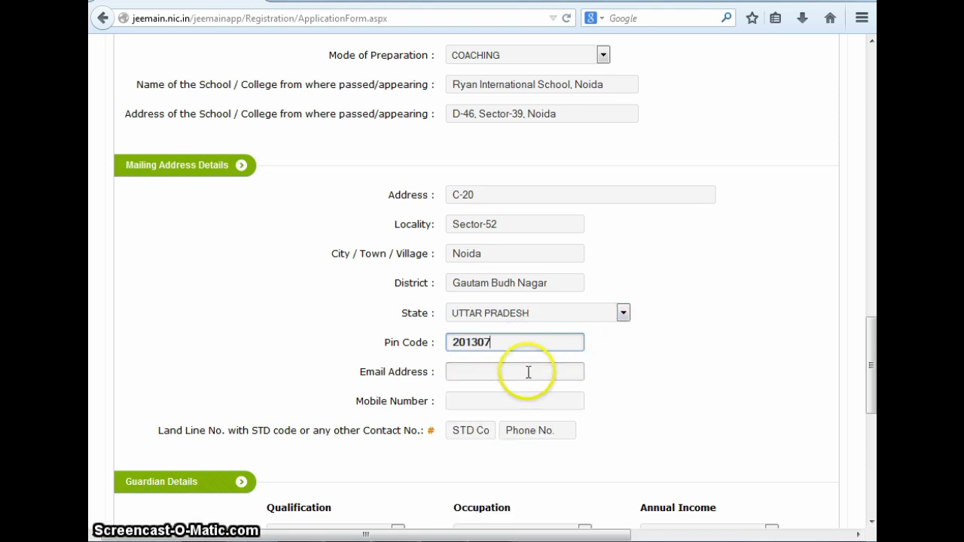
Enter the candidate's e-mail address, mobile number and landline number with STD code
{"action": "left_click", "coordinate": [529, 372]}
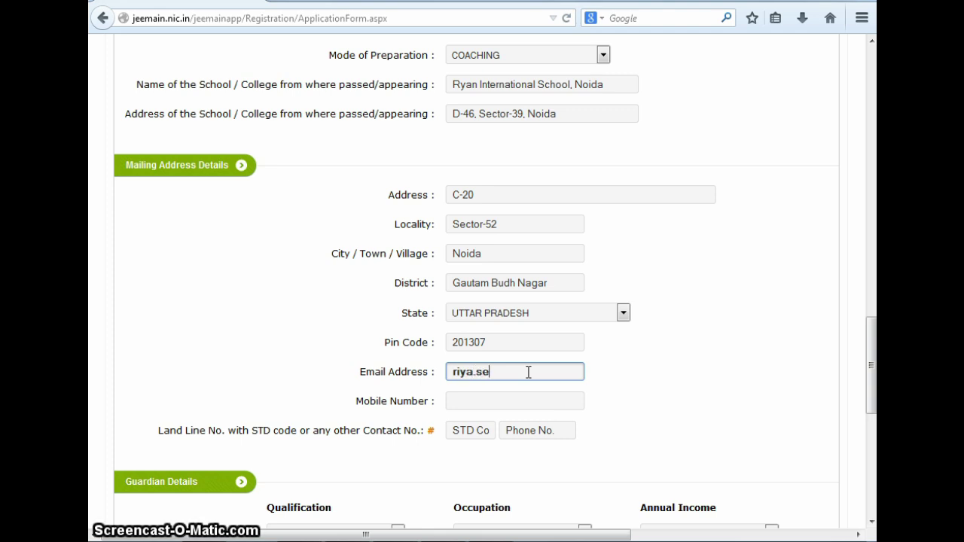
{"action": "left_click", "coordinate": [506, 400]}
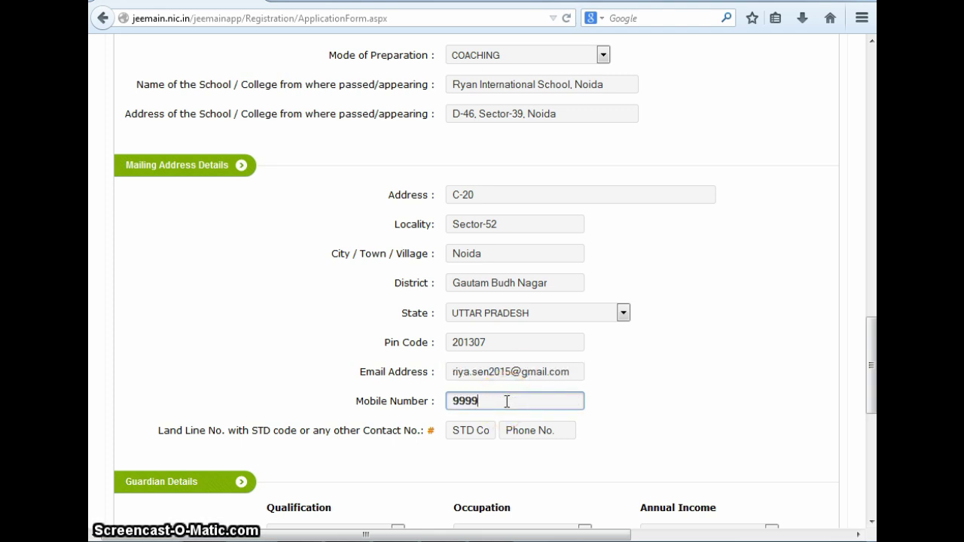
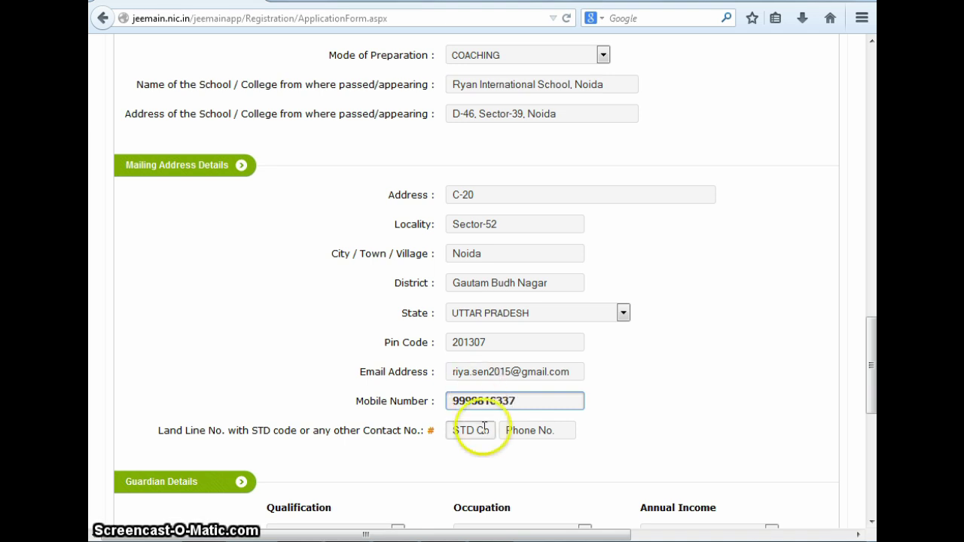
{"action": "left_click", "coordinate": [483, 432]}
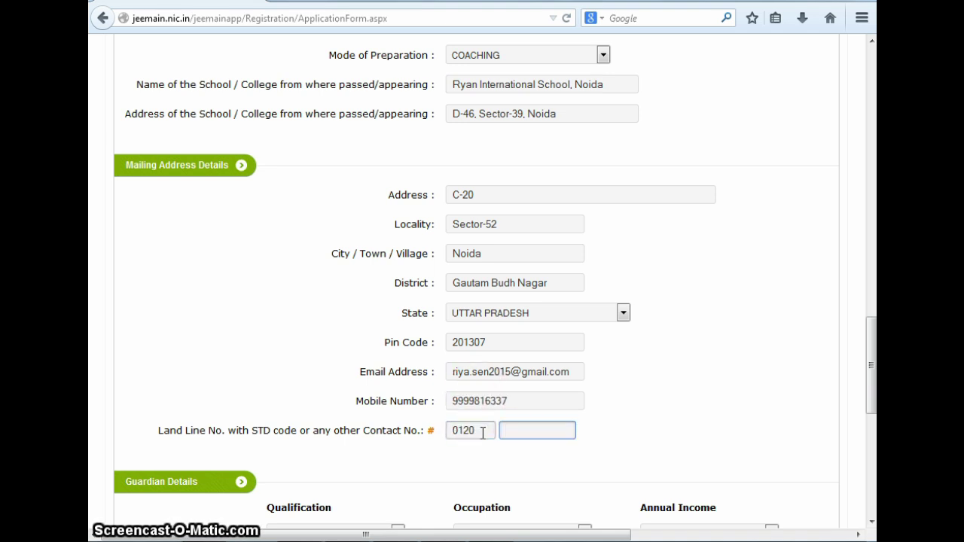
{"action": "scroll", "coordinate": [652, 461], "scroll_direction": "down", "scroll_amount": 1}
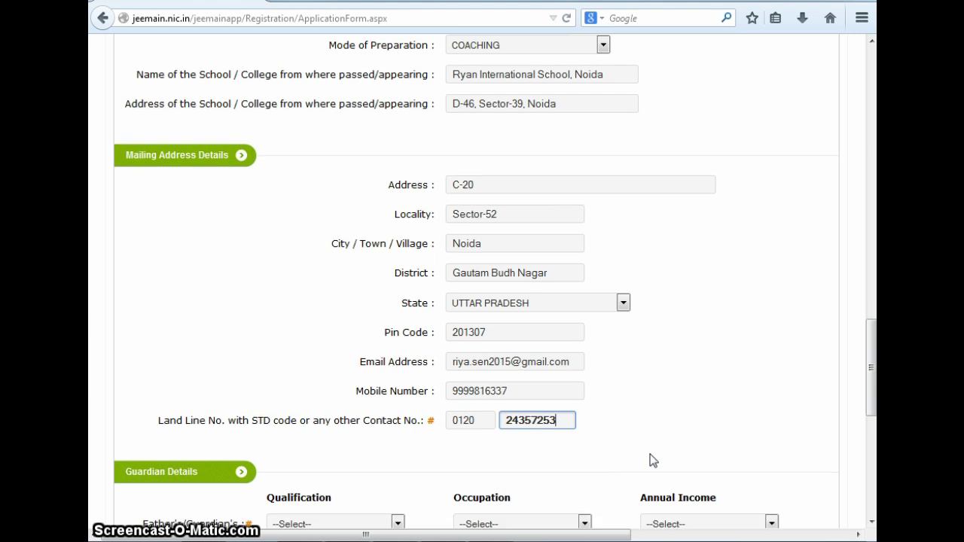
{"action": "scroll", "coordinate": [652, 461], "scroll_direction": "down", "scroll_amount": 4}
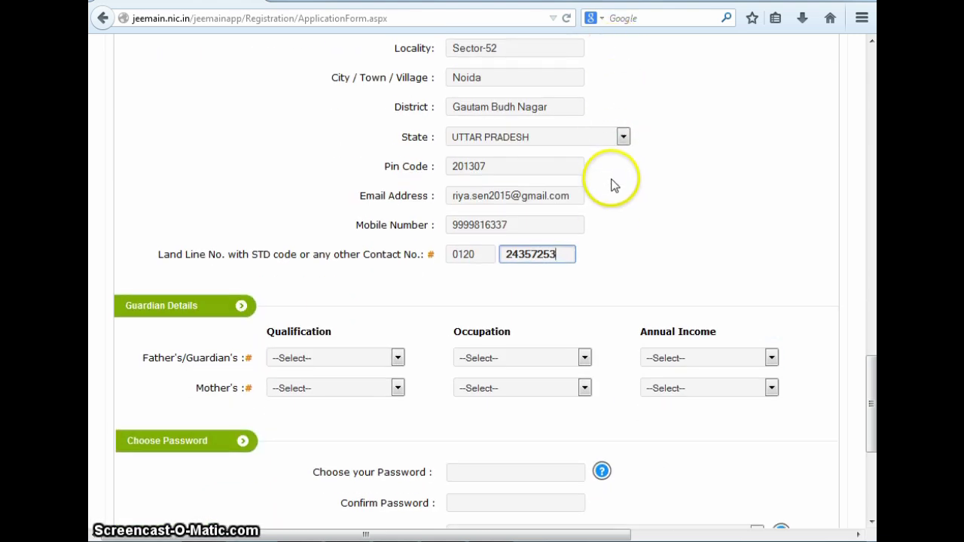
{"action": "scroll", "coordinate": [583, 269], "scroll_direction": "down", "scroll_amount": 4}
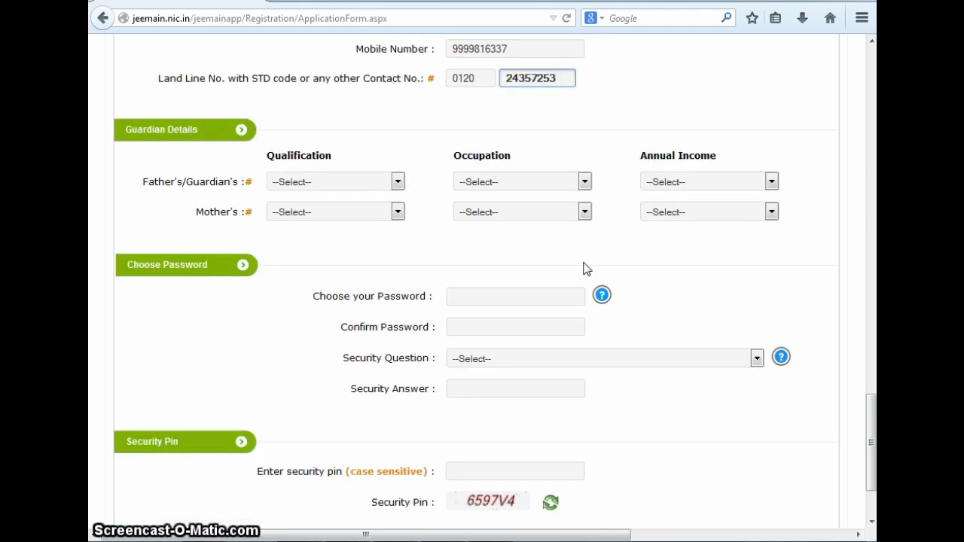
{"action": "left_click", "coordinate": [398, 181]}
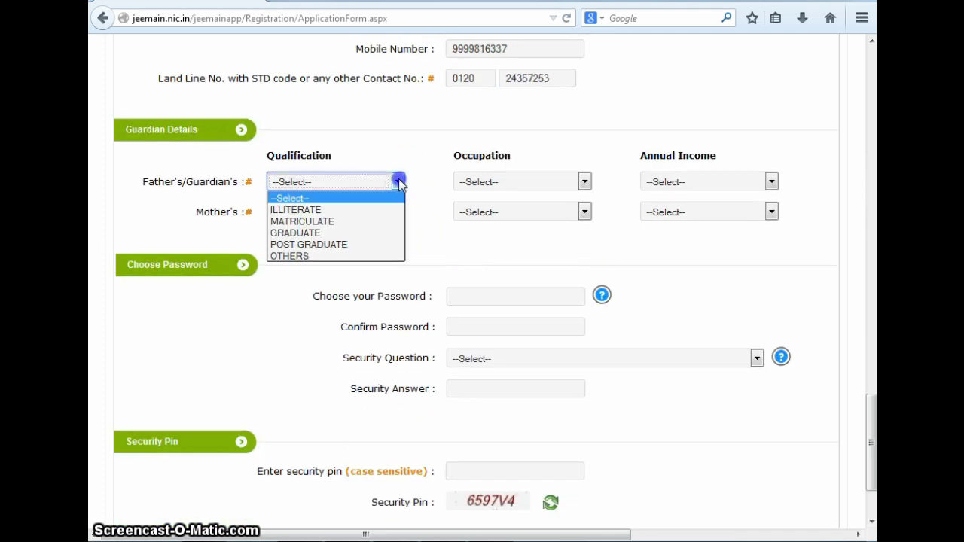
{"action": "left_click", "coordinate": [346, 244]}
{"action": "left_click", "coordinate": [583, 181]}
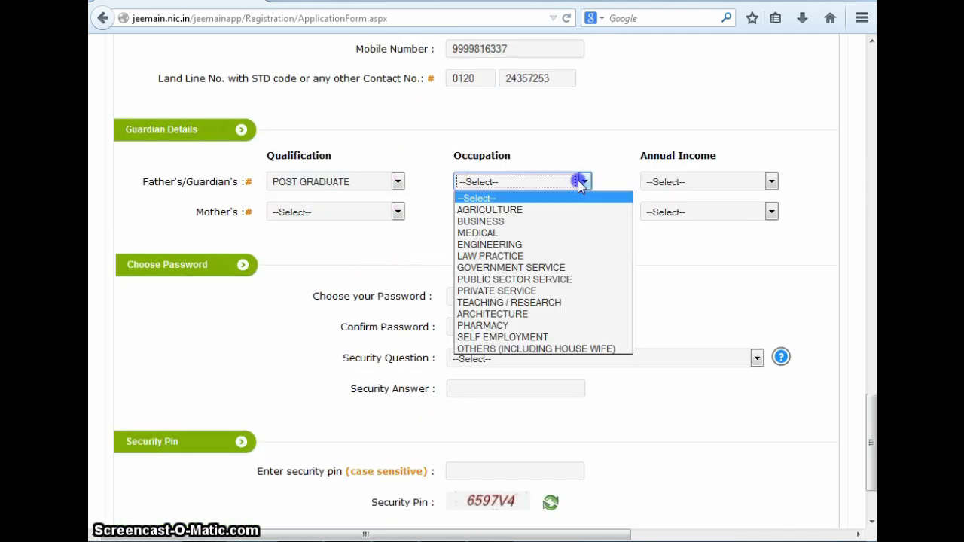
{"action": "left_click", "coordinate": [545, 233]}
{"action": "left_click", "coordinate": [678, 181]}
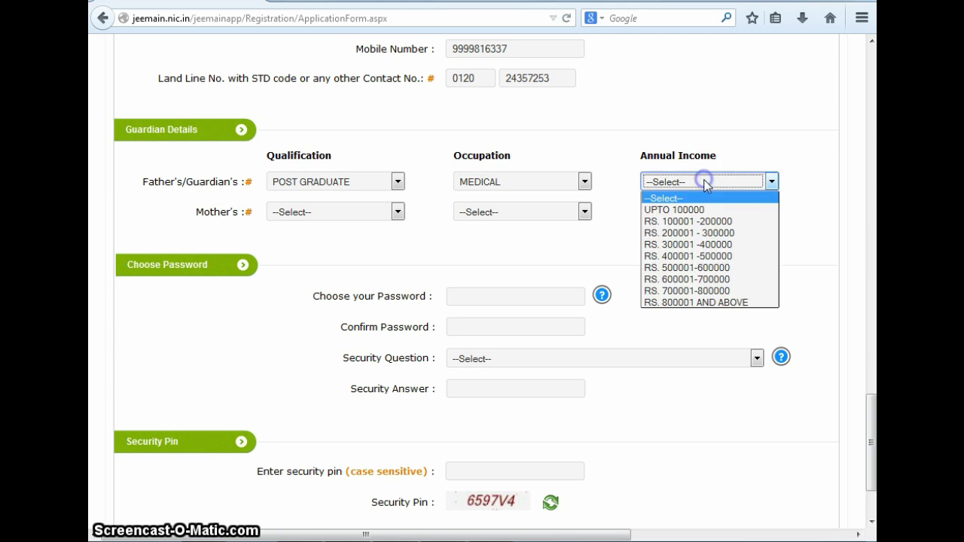
{"action": "left_click", "coordinate": [687, 270]}
{"action": "left_click", "coordinate": [397, 213]}
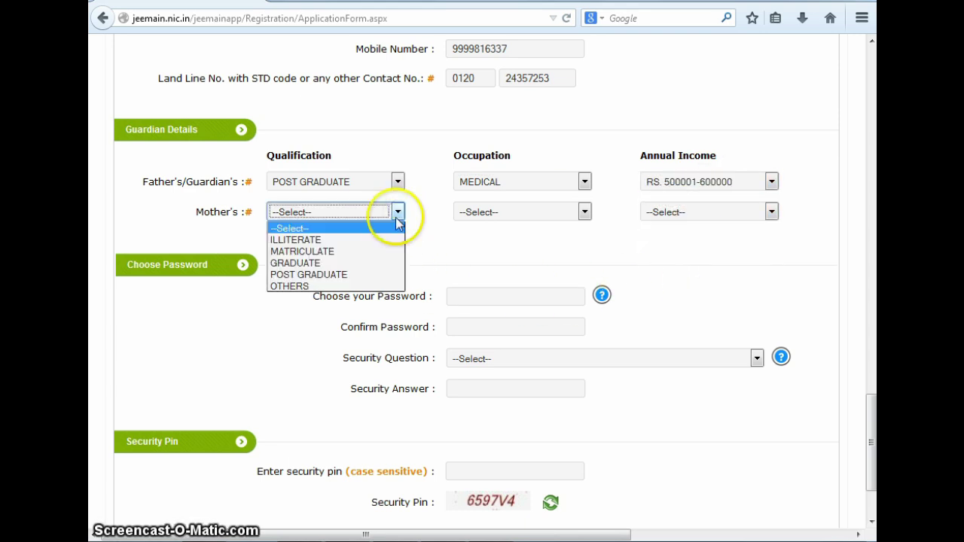
{"action": "left_click", "coordinate": [390, 274]}
{"action": "left_click", "coordinate": [538, 212]}
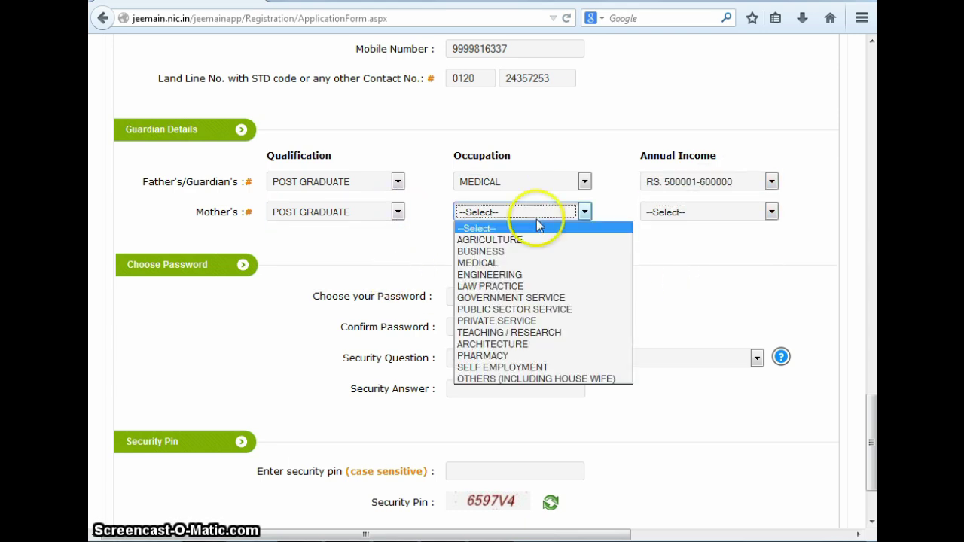
{"action": "left_click", "coordinate": [522, 286]}
{"action": "left_click", "coordinate": [717, 209]}
{"action": "left_click", "coordinate": [706, 276]}
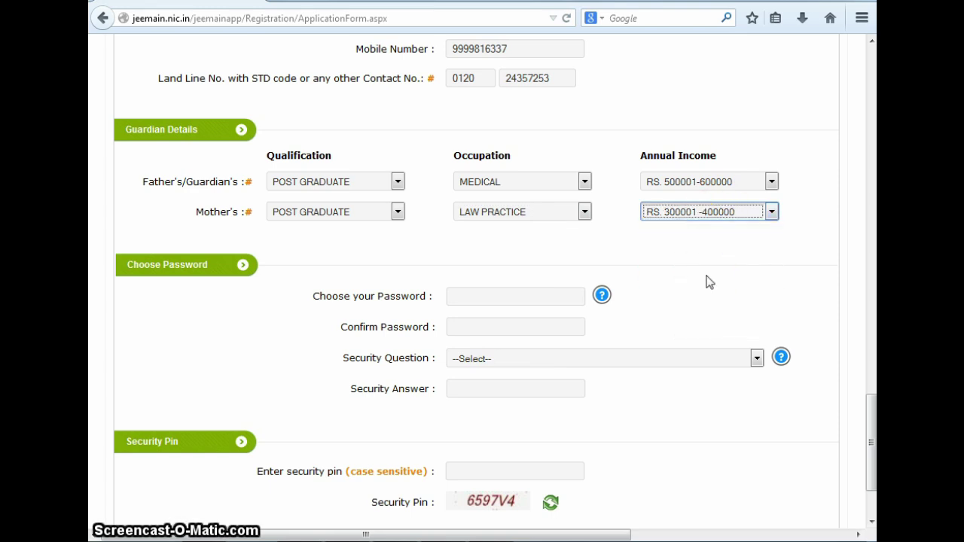
Enter the account password and choose the neighbour's pet name security question with its answer
{"action": "scroll", "coordinate": [708, 281], "scroll_direction": "down", "scroll_amount": 2}
{"action": "left_click", "coordinate": [497, 206]}
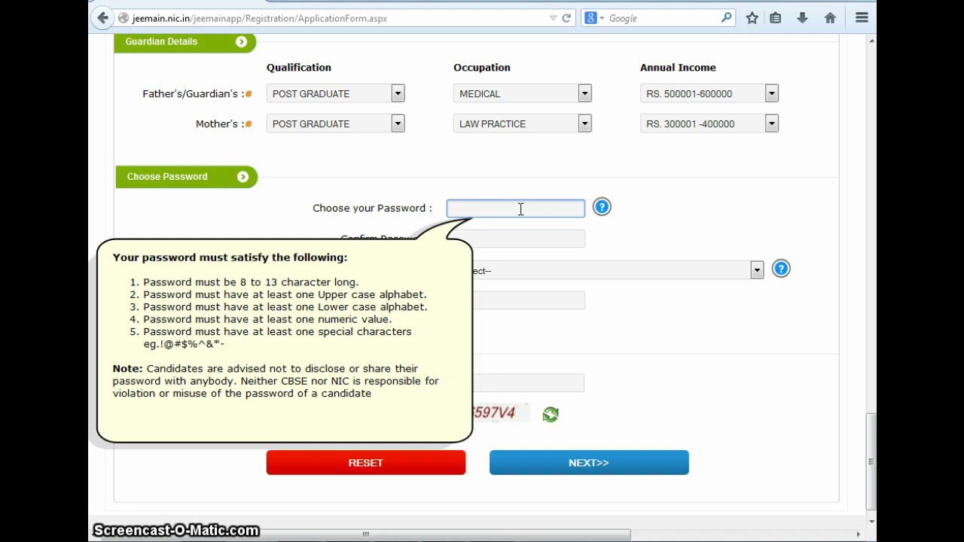
{"action": "type", "text": "•••••••••••"}
{"action": "left_click", "coordinate": [508, 233]}
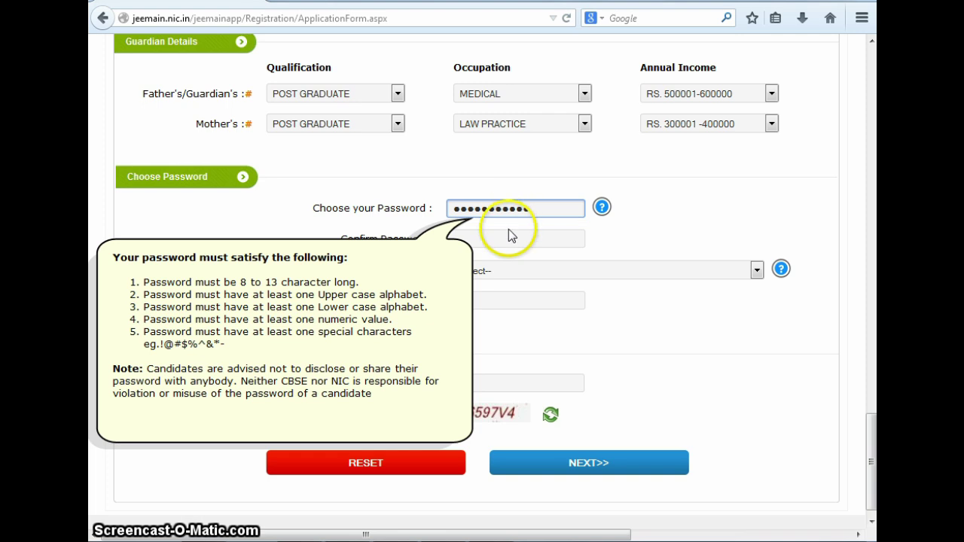
{"action": "type", "text": "•••••••••••"}
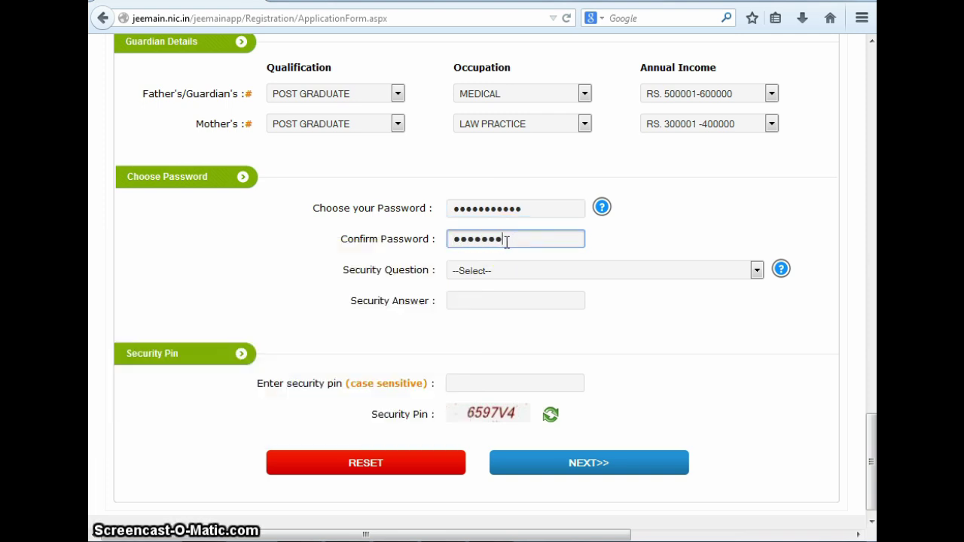
{"action": "left_click", "coordinate": [531, 271]}
{"action": "left_click", "coordinate": [527, 322]}
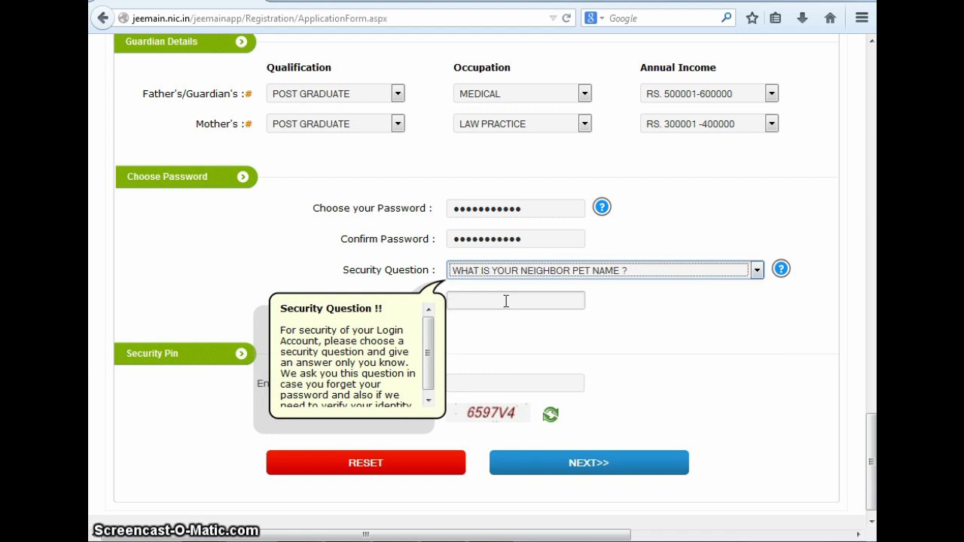
{"action": "left_click", "coordinate": [504, 301]}
{"action": "type", "text": "••••••"}
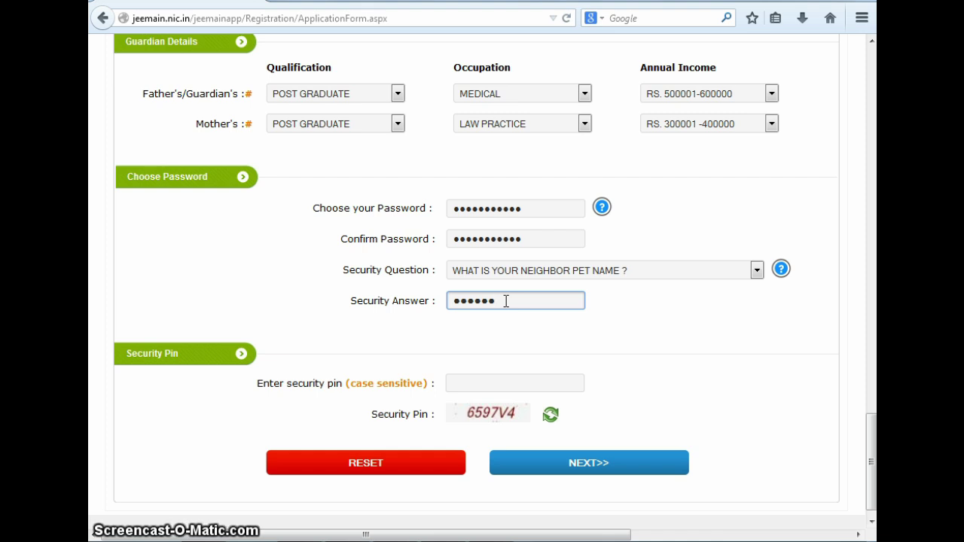
Enter the security pin shown in the captcha and submit the form with NEXT
{"action": "scroll", "coordinate": [506, 300], "scroll_direction": "down", "scroll_amount": 1}
{"action": "left_click", "coordinate": [490, 361]}
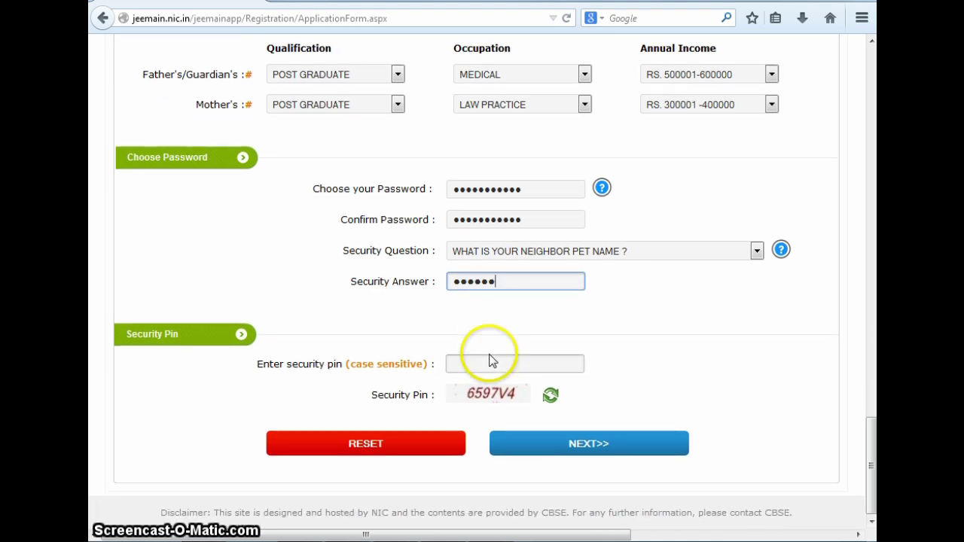
{"action": "type", "text": "6597"}
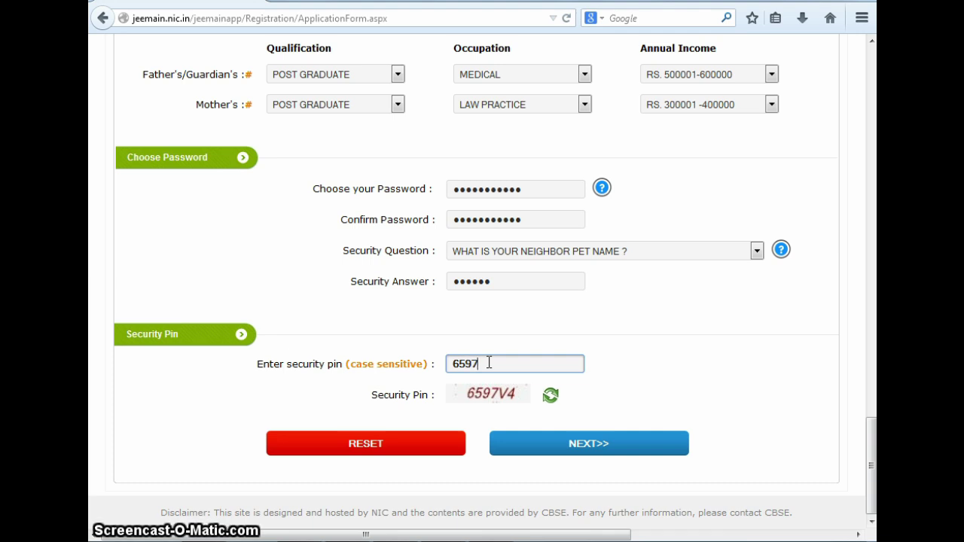
{"action": "type", "text": "V4"}
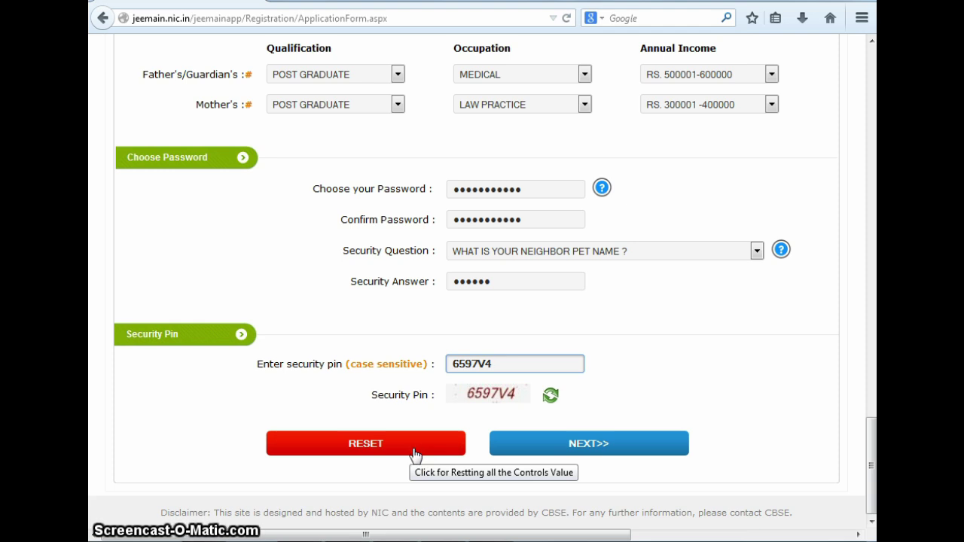
{"action": "left_click", "coordinate": [587, 444]}
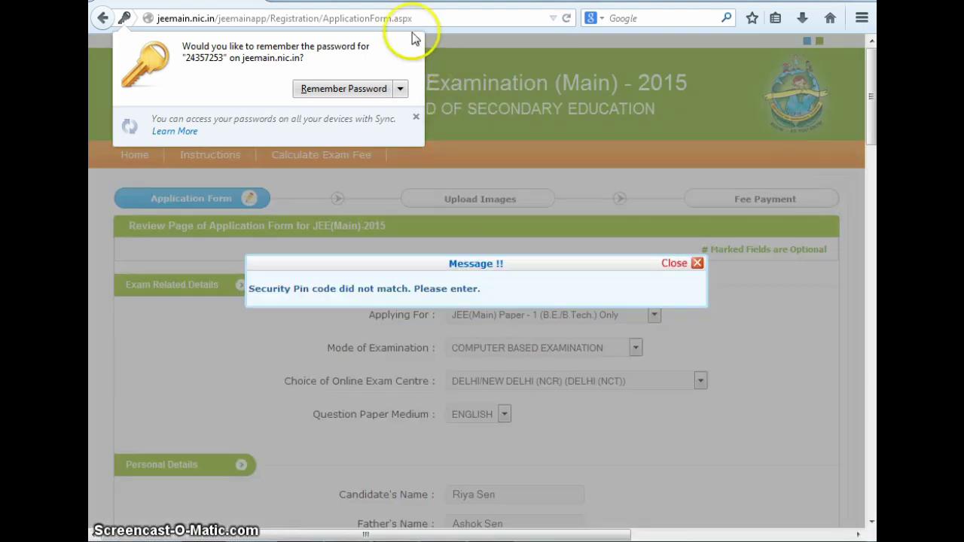
Close the mismatch message and re-enter the password, its confirmation, security answer and new security pin
{"action": "left_click", "coordinate": [414, 40]}
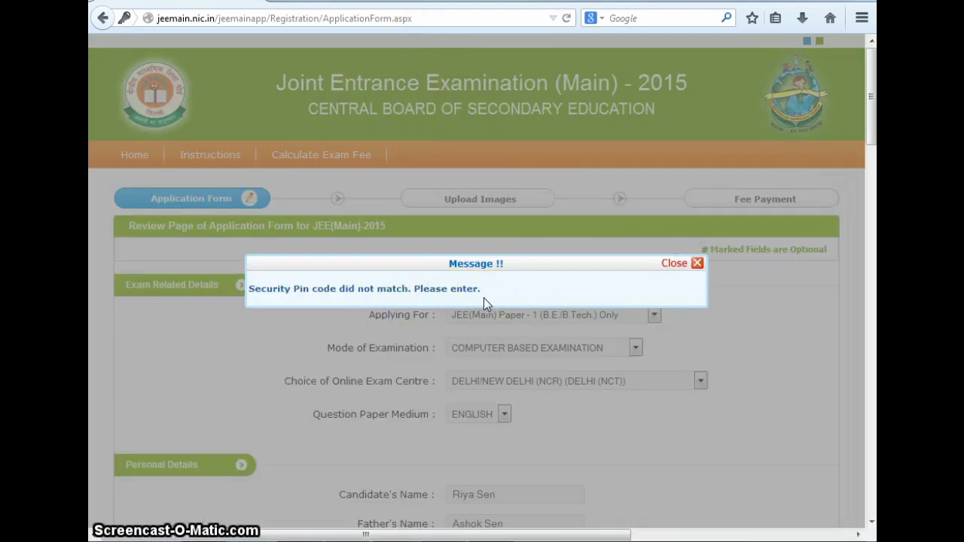
{"action": "left_click", "coordinate": [681, 265]}
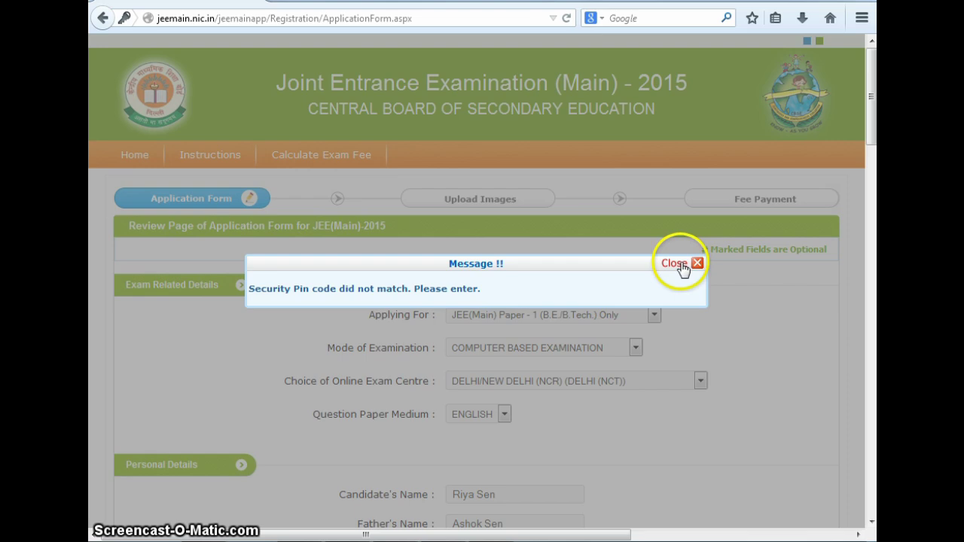
{"action": "scroll", "coordinate": [680, 269], "scroll_direction": "down", "scroll_amount": 15}
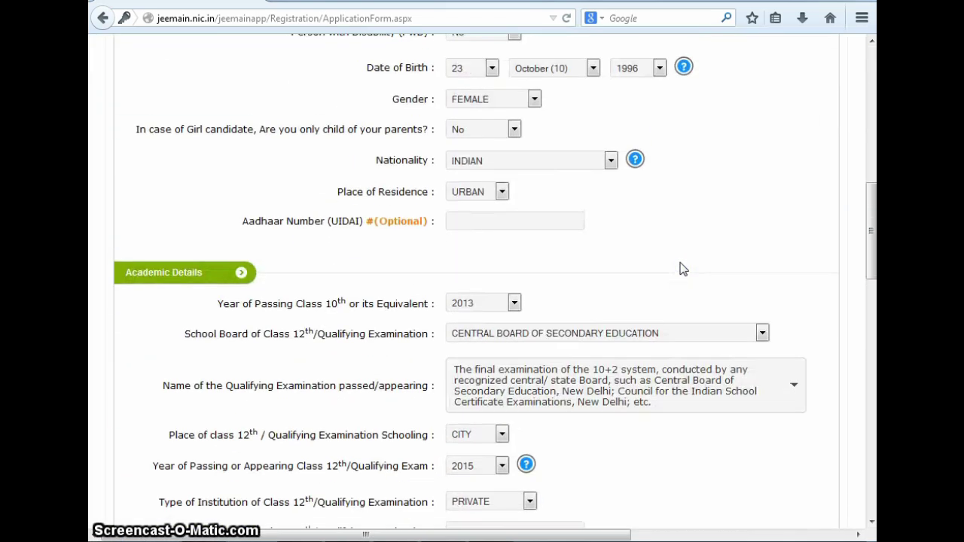
{"action": "scroll", "coordinate": [680, 268], "scroll_direction": "down", "scroll_amount": 5}
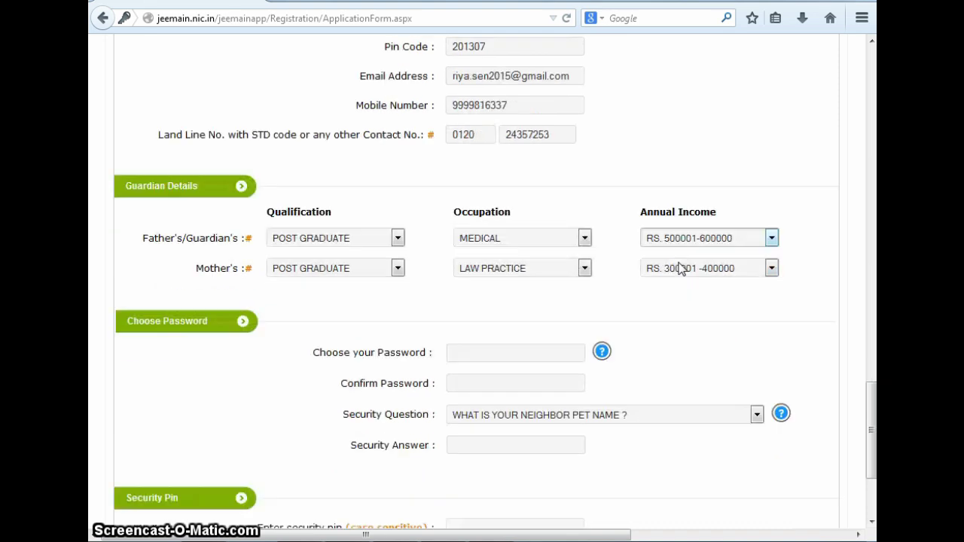
{"action": "left_click", "coordinate": [474, 204]}
{"action": "type", "text": "**********"}
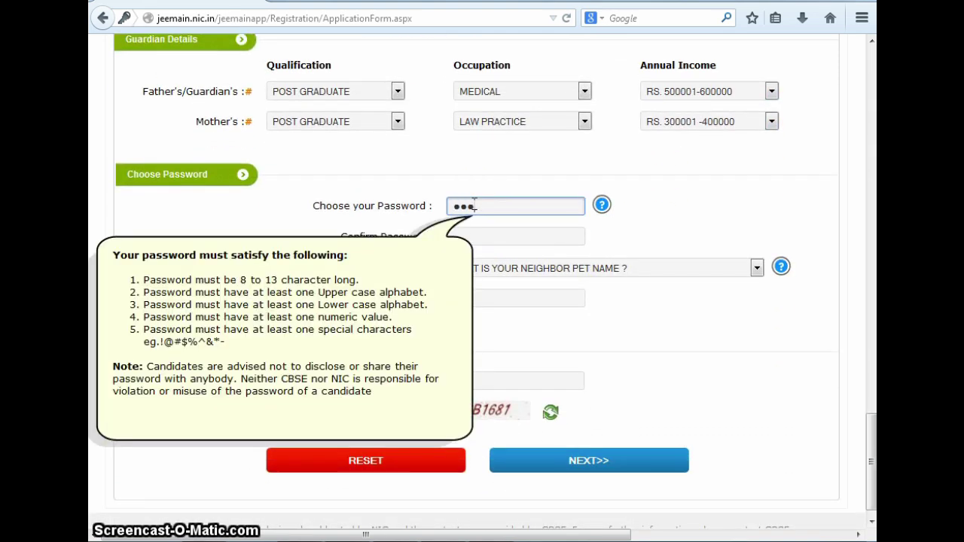
{"action": "type", "text": "*"}
{"action": "left_click", "coordinate": [512, 239]}
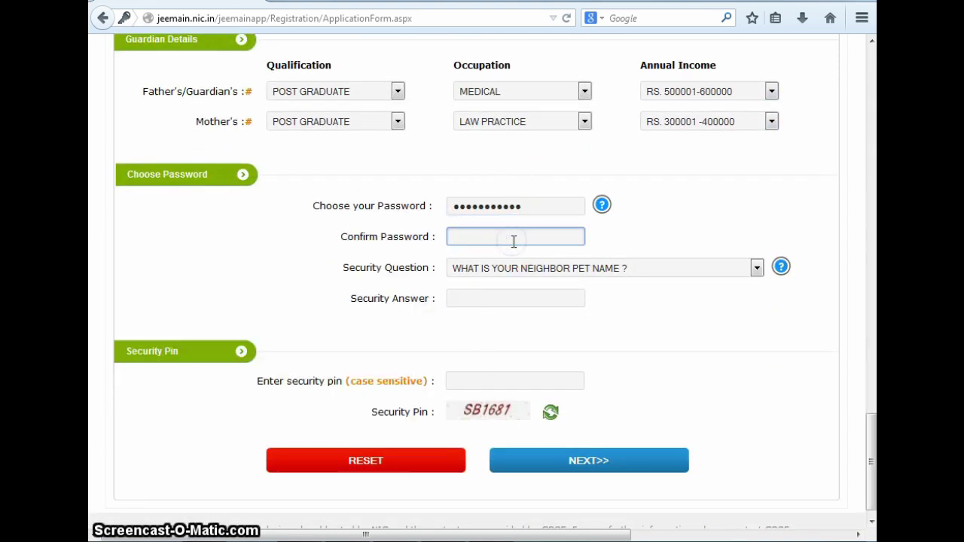
{"action": "type", "text": "***********"}
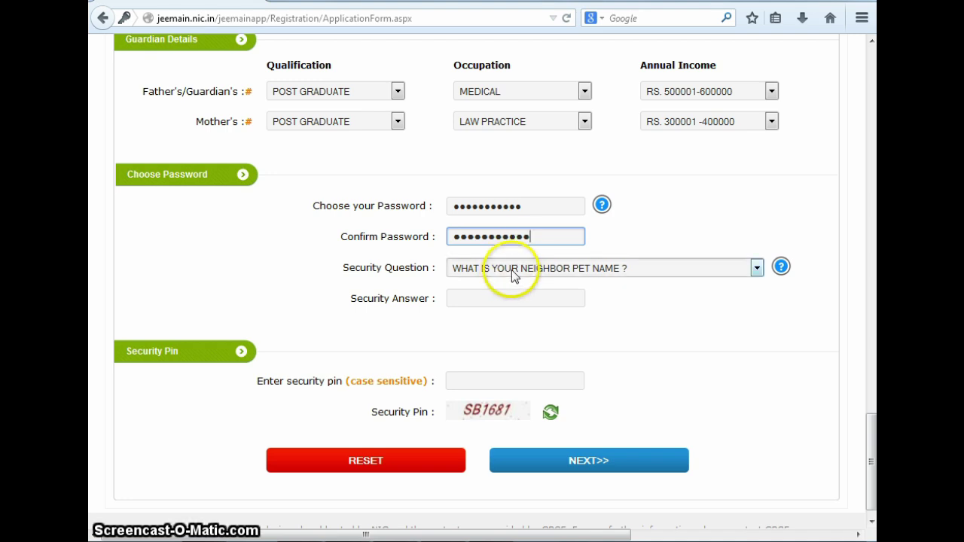
{"action": "left_click", "coordinate": [490, 301]}
{"action": "type", "text": "******"}
{"action": "left_click", "coordinate": [502, 383]}
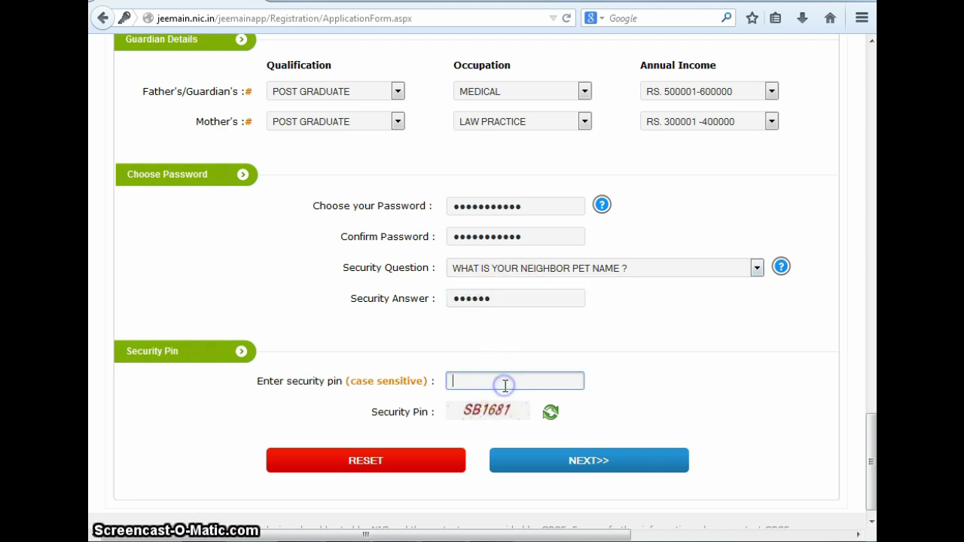
{"action": "type", "text": "SB1681"}
Send the form for review, dismiss the popups, and scroll the Review Page down to the Declaration
{"action": "left_click", "coordinate": [548, 461]}
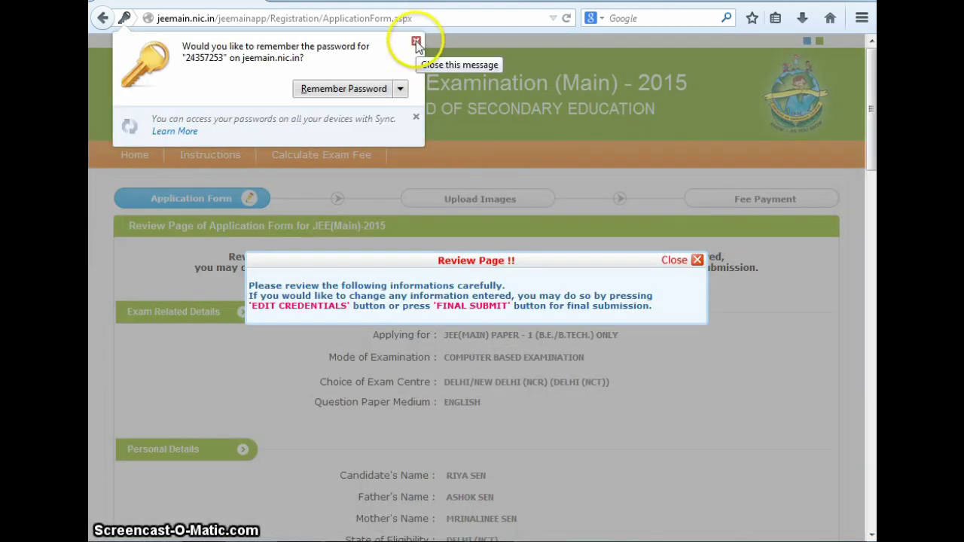
{"action": "left_click", "coordinate": [415, 40]}
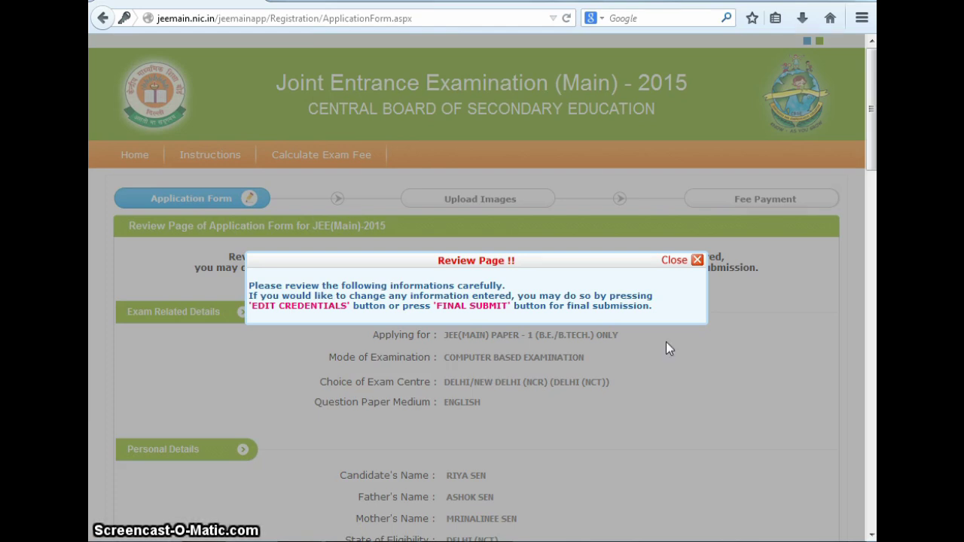
{"action": "left_click", "coordinate": [674, 261]}
{"action": "left_click", "coordinate": [702, 346]}
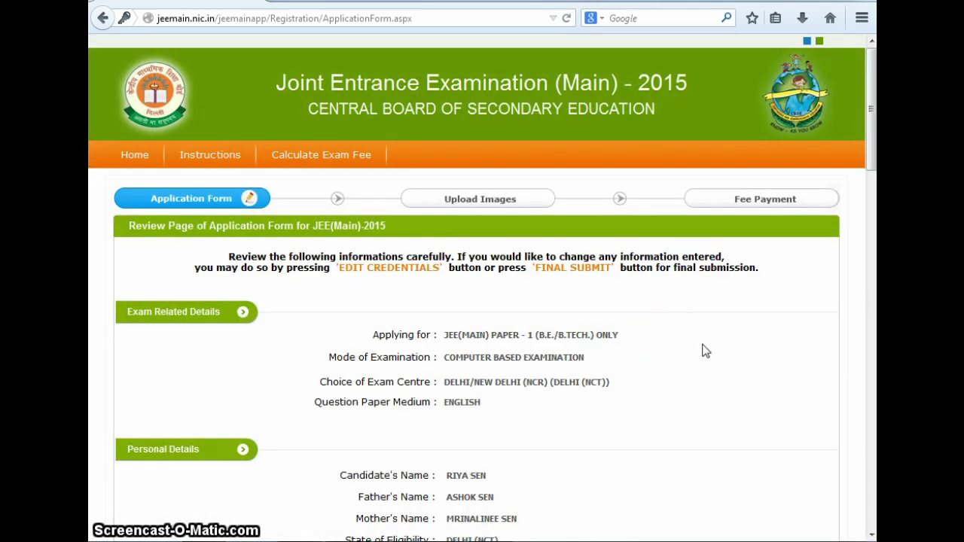
{"action": "scroll", "coordinate": [702, 351], "scroll_direction": "down", "scroll_amount": 8}
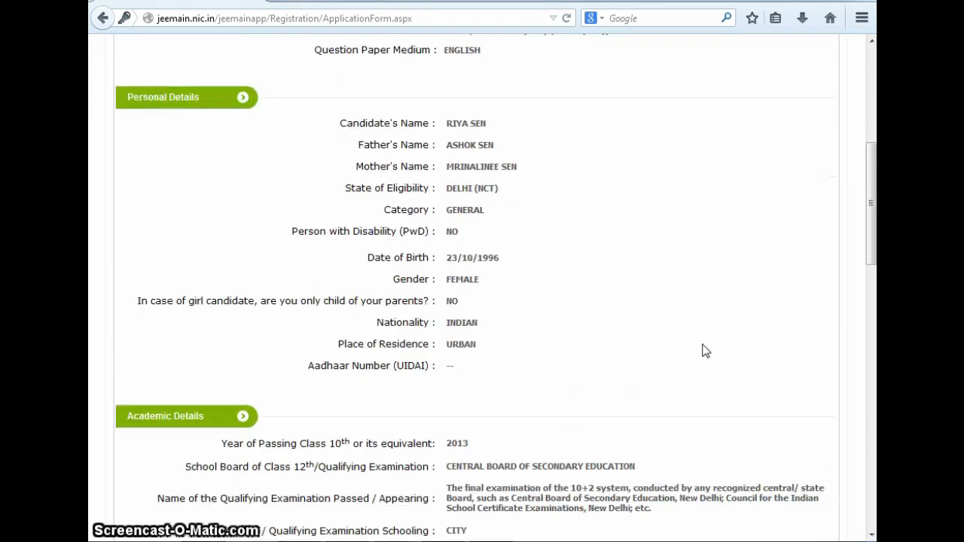
{"action": "scroll", "coordinate": [702, 350], "scroll_direction": "down", "scroll_amount": 12}
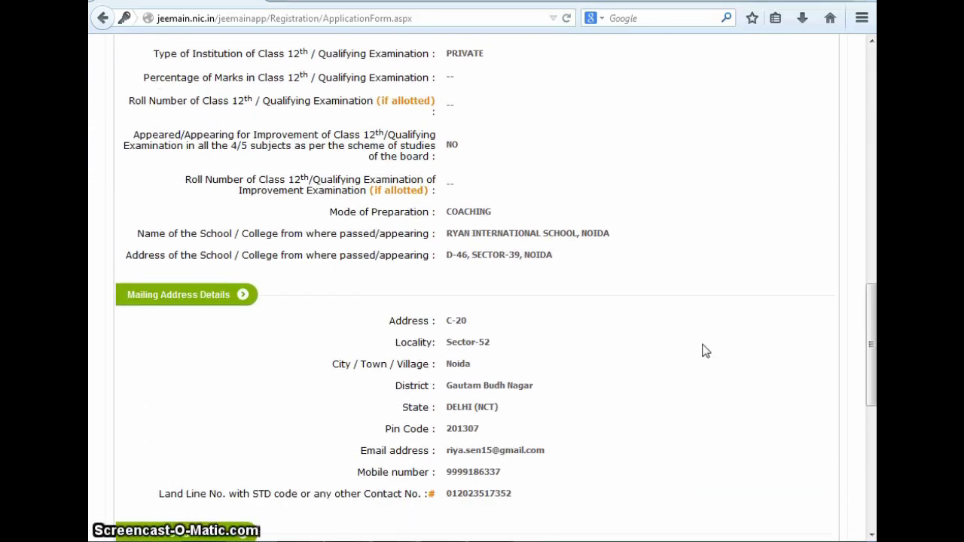
{"action": "scroll", "coordinate": [702, 350], "scroll_direction": "down", "scroll_amount": 10}
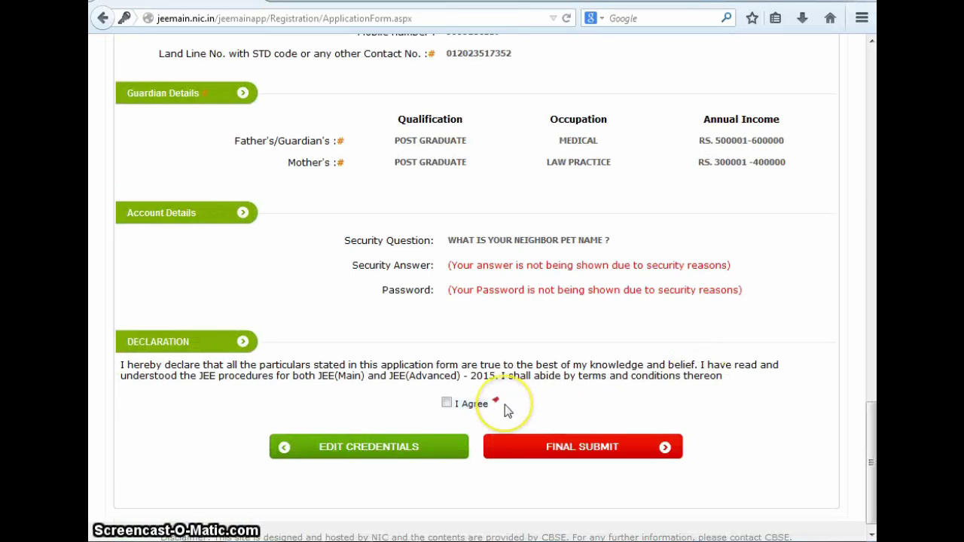
Tick I Agree on the declaration, choose FINAL SUBMIT and confirm with YES, PLEASE DO
{"action": "left_click", "coordinate": [446, 404]}
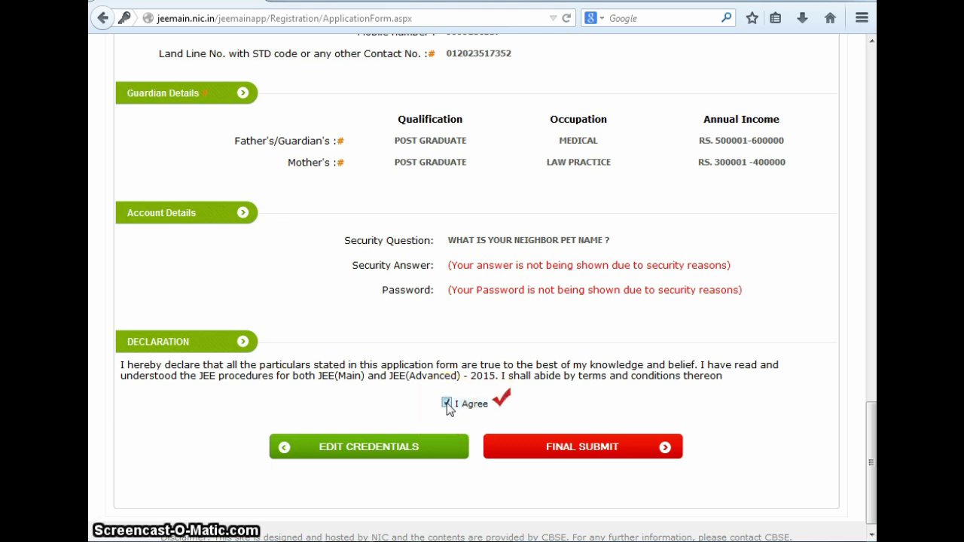
{"action": "left_click", "coordinate": [549, 450]}
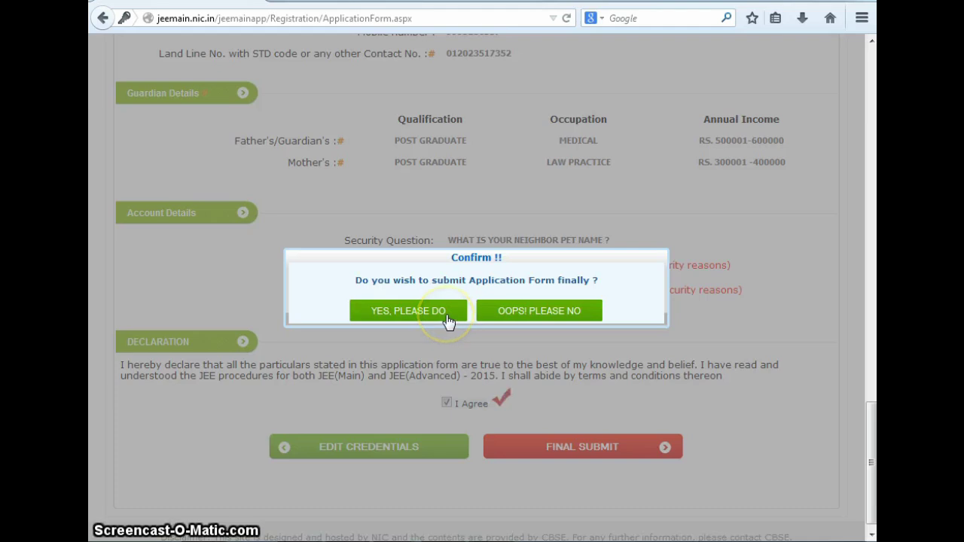
{"action": "left_click", "coordinate": [412, 319]}
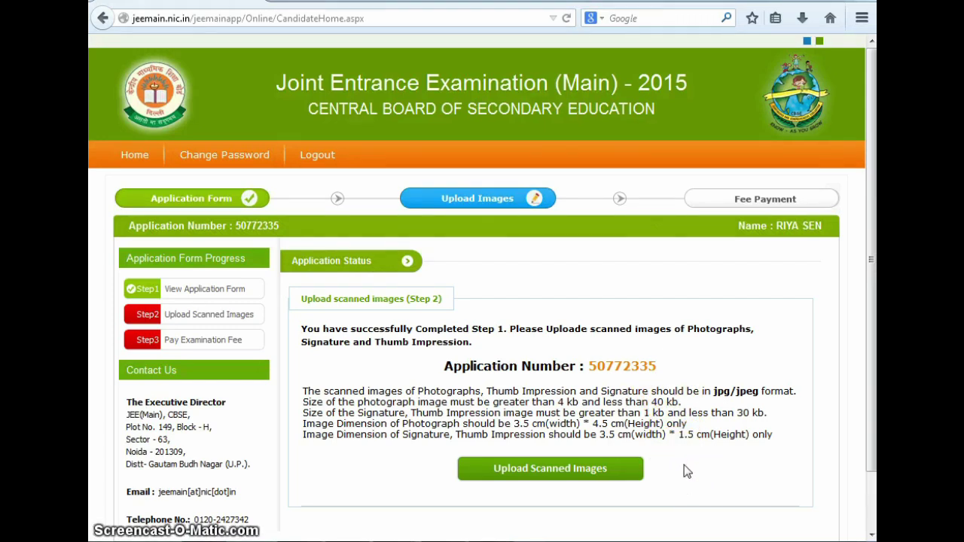
From the candidate home page showing the application number, go to Upload Scanned Images
{"action": "left_click", "coordinate": [539, 475]}
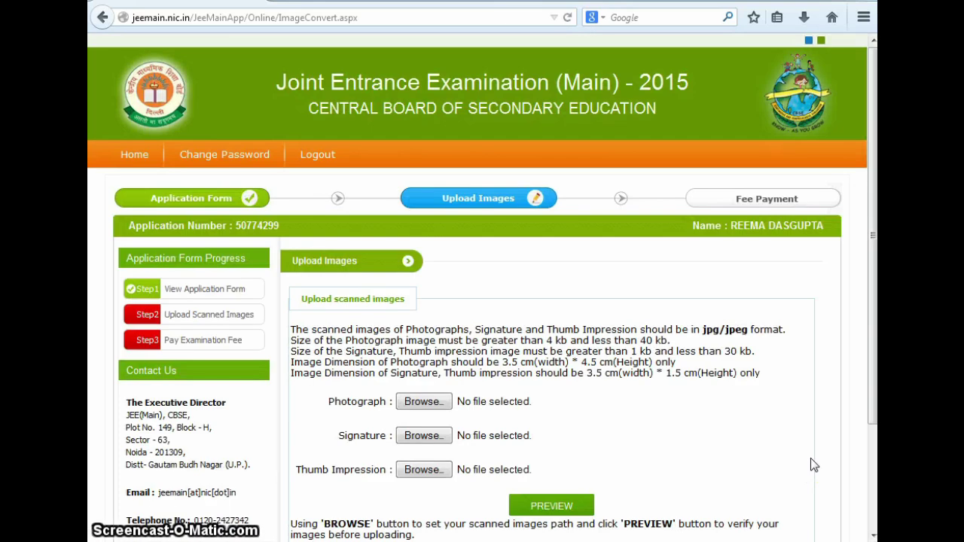
Scroll the ImageConvert page to the Photograph, Signature and Thumb Impression upload fields
{"action": "scroll", "coordinate": [814, 464], "scroll_direction": "down", "scroll_amount": 2}
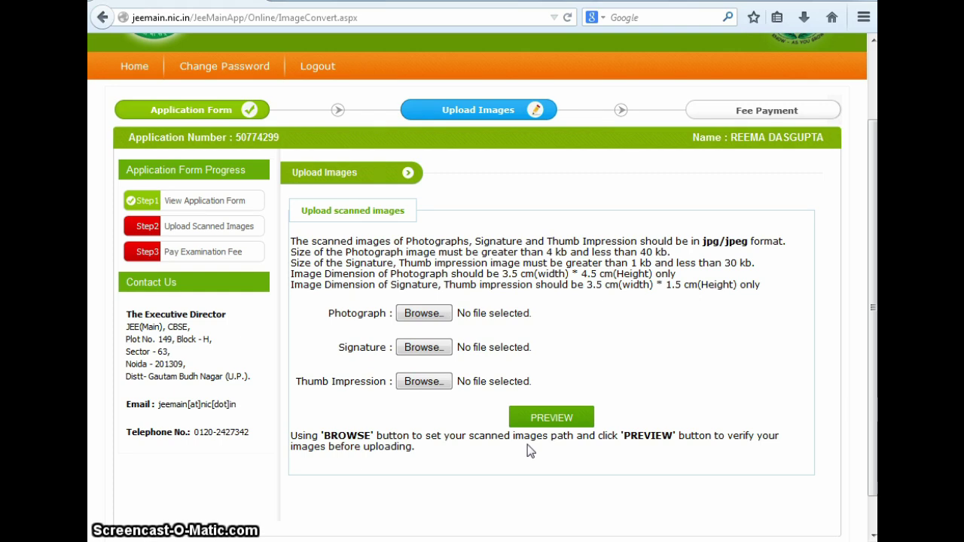
{"action": "left_click", "coordinate": [465, 483]}
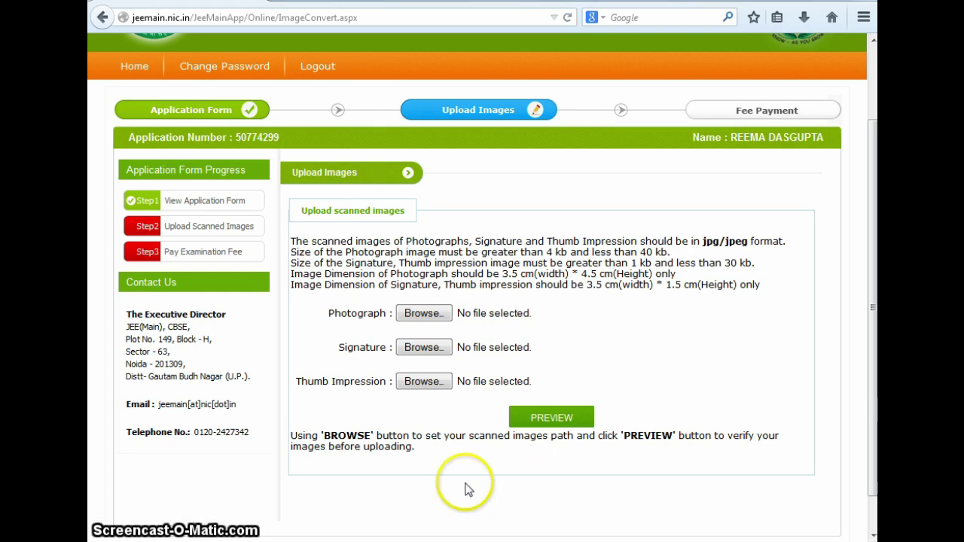
{"action": "left_click", "coordinate": [378, 523]}
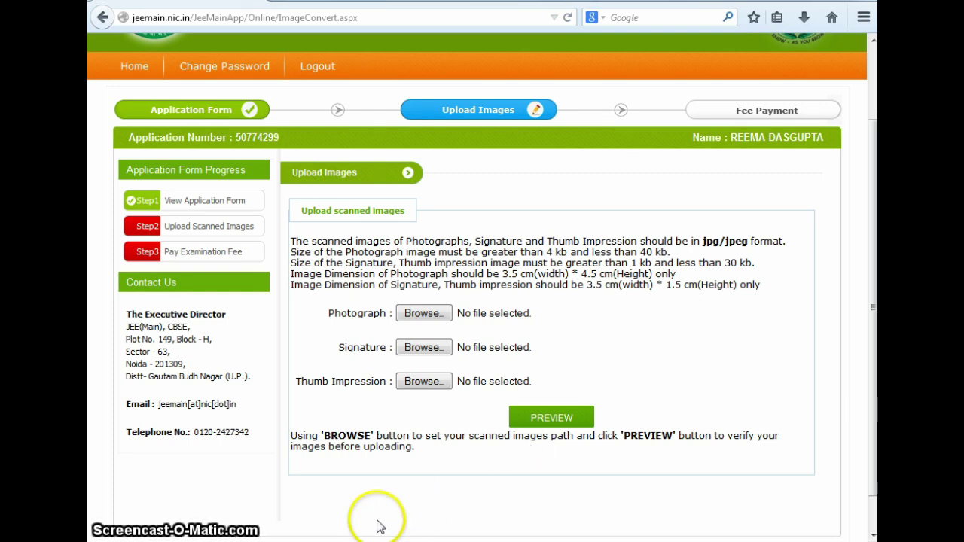